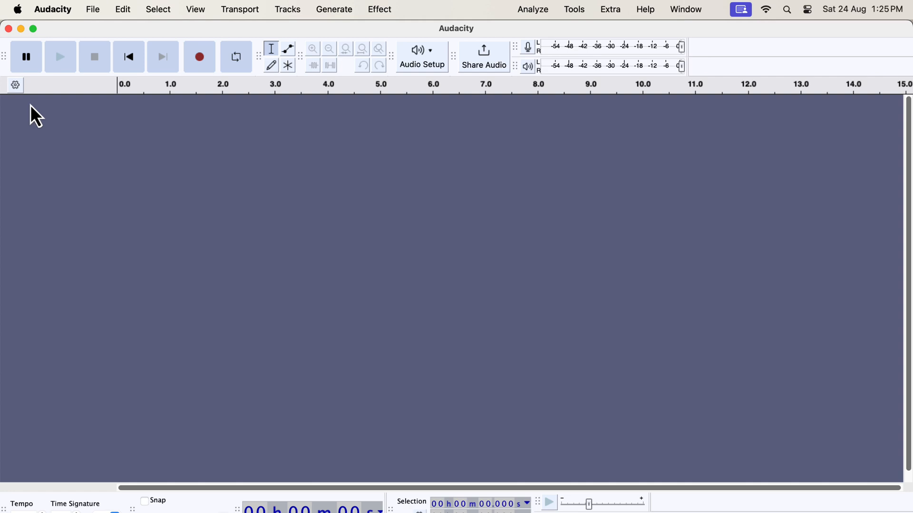
Set the interface theme to Classic in the application preferences and apply it.
left_click(62, 11)
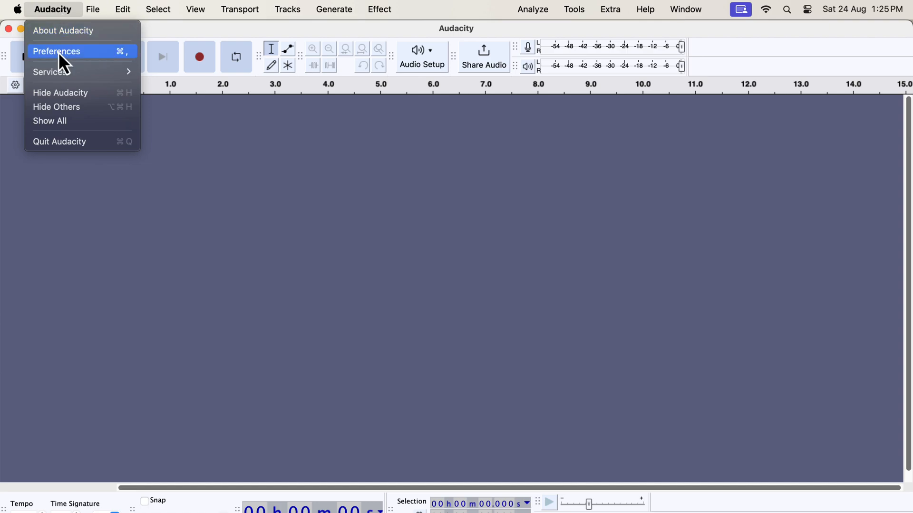
left_click(92, 55)
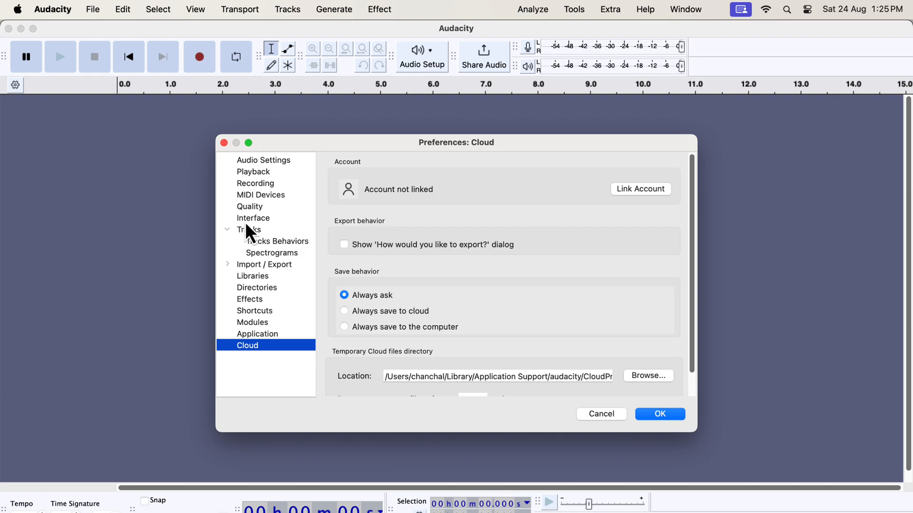
left_click(251, 220)
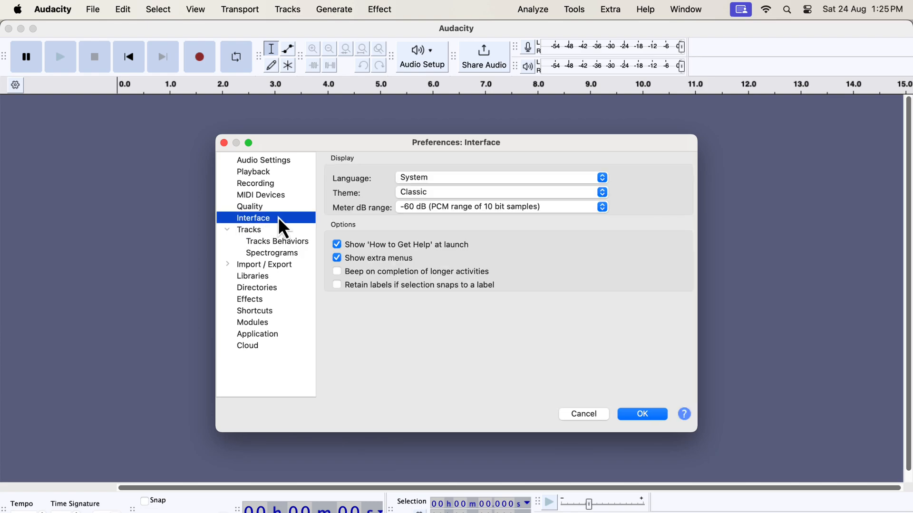
left_click(440, 193)
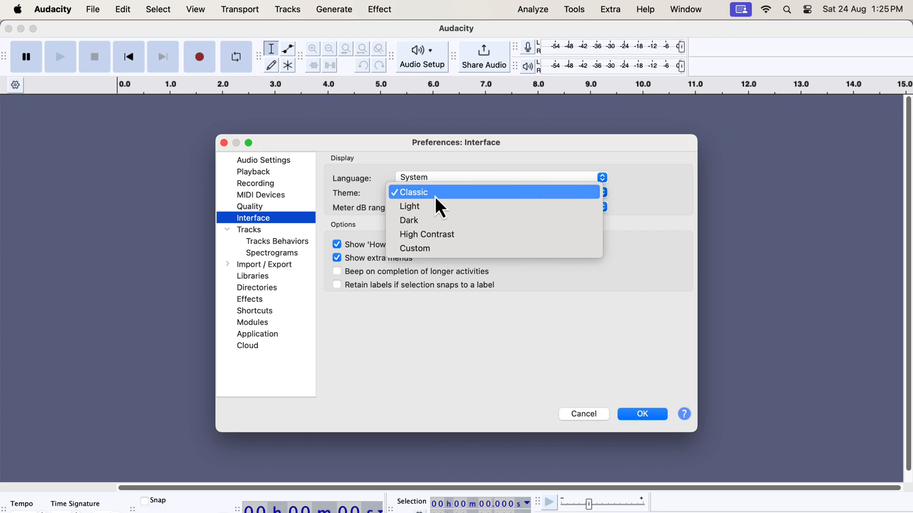
left_click(437, 196)
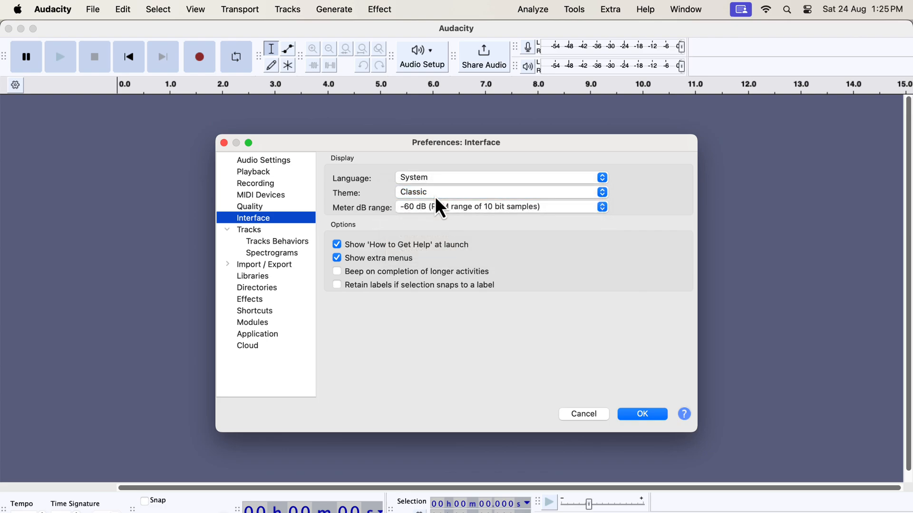
left_click(628, 417)
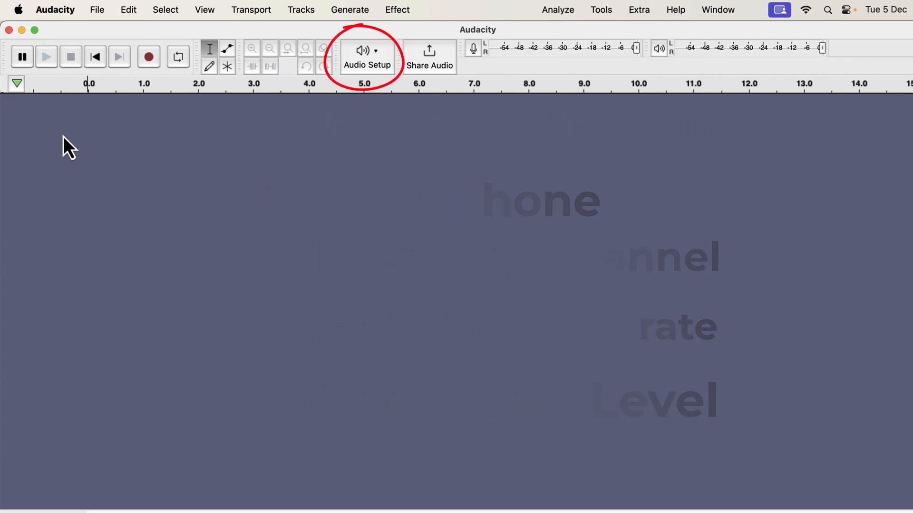
Rescan the audio devices so that connected microphones are detected.
left_click(371, 67)
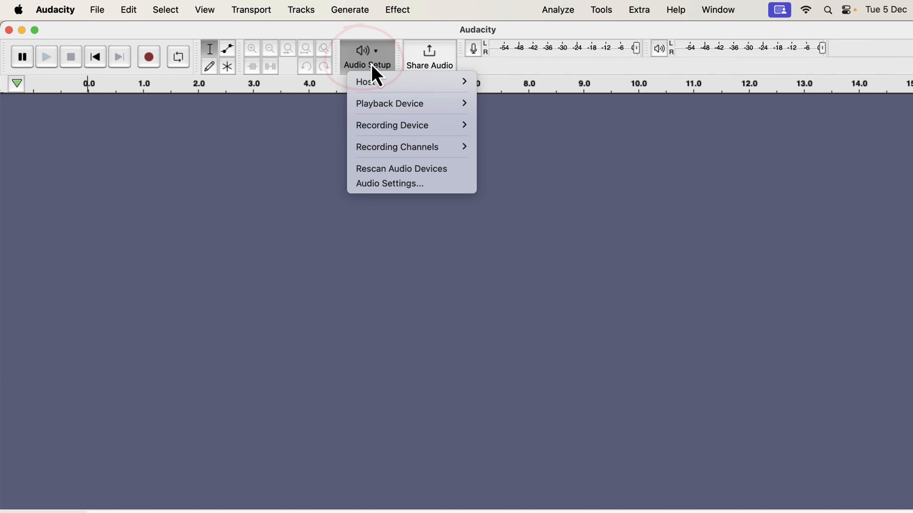
mouse_move(372, 128)
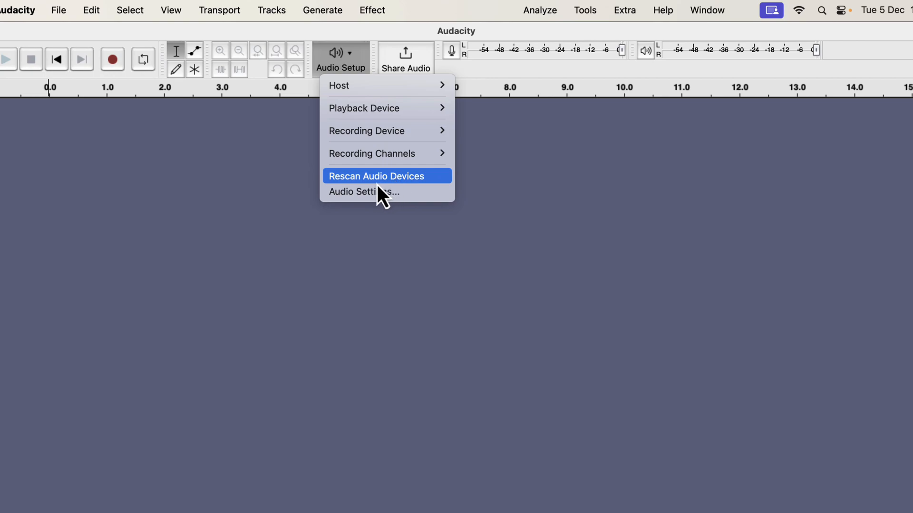
left_click(429, 177)
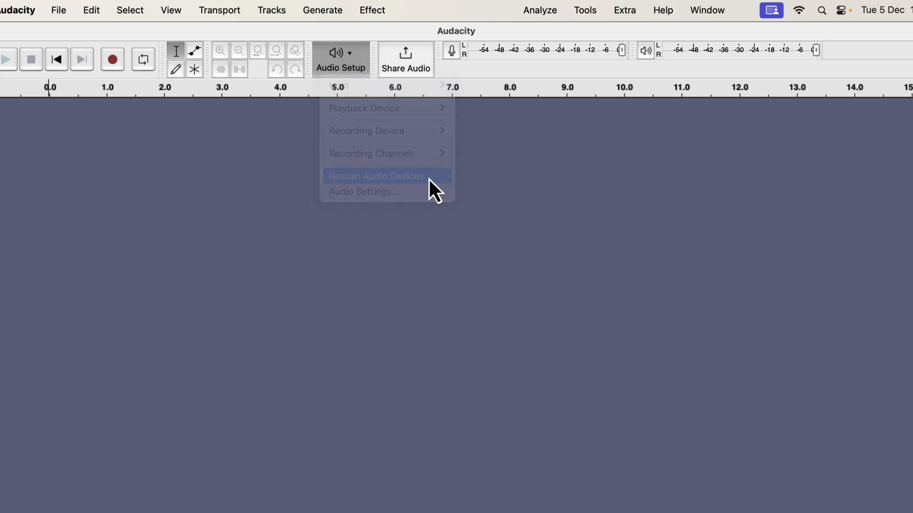
Choose Scarlett 2i2 USB as the recording device and look at the recording channel options.
left_click(357, 69)
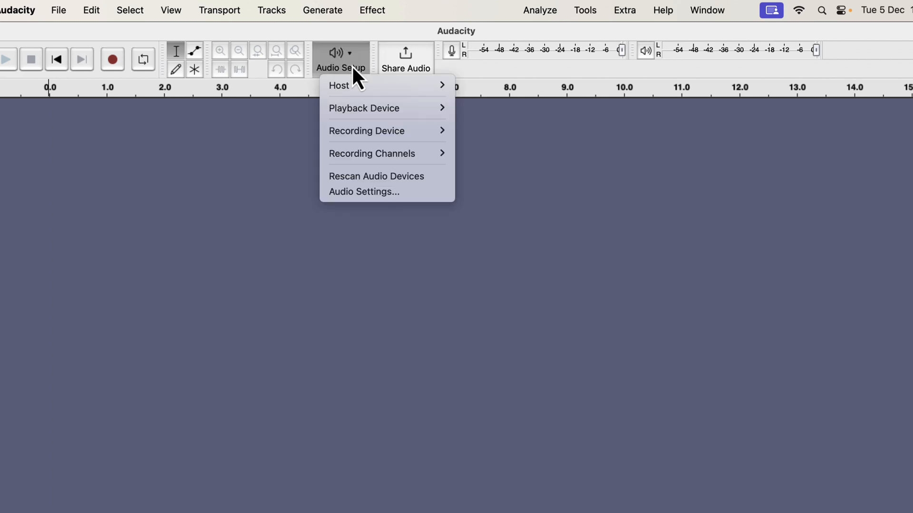
mouse_move(352, 137)
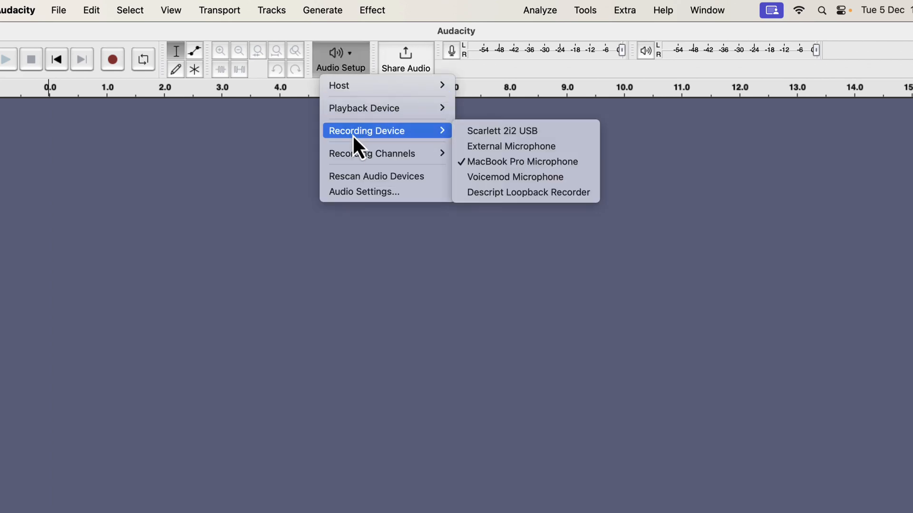
left_click(550, 130)
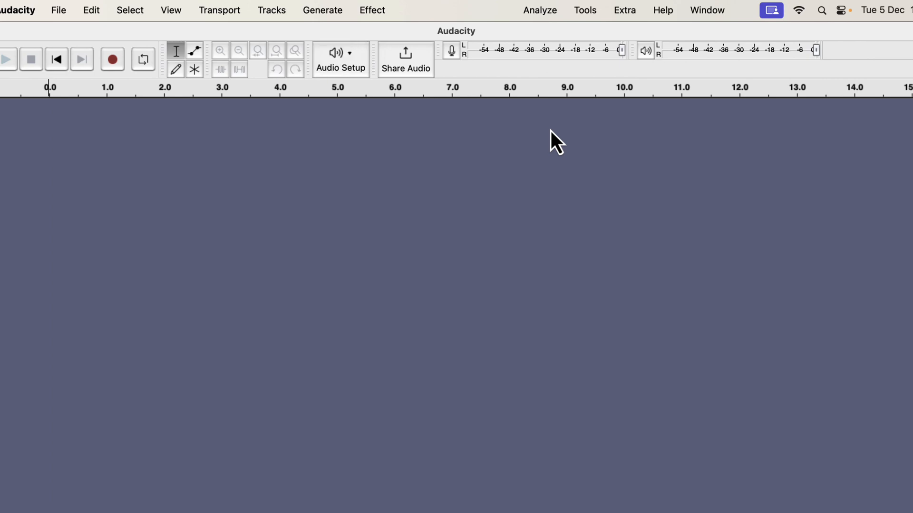
left_click(339, 69)
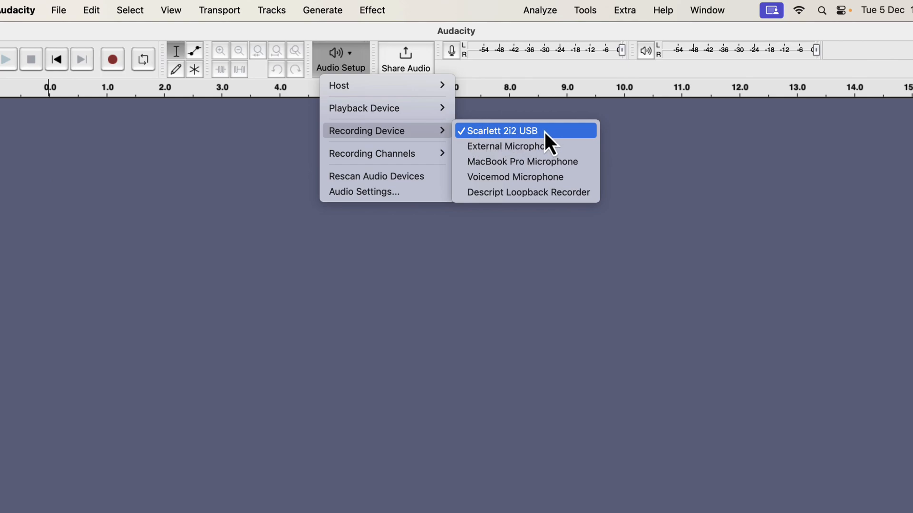
mouse_move(427, 155)
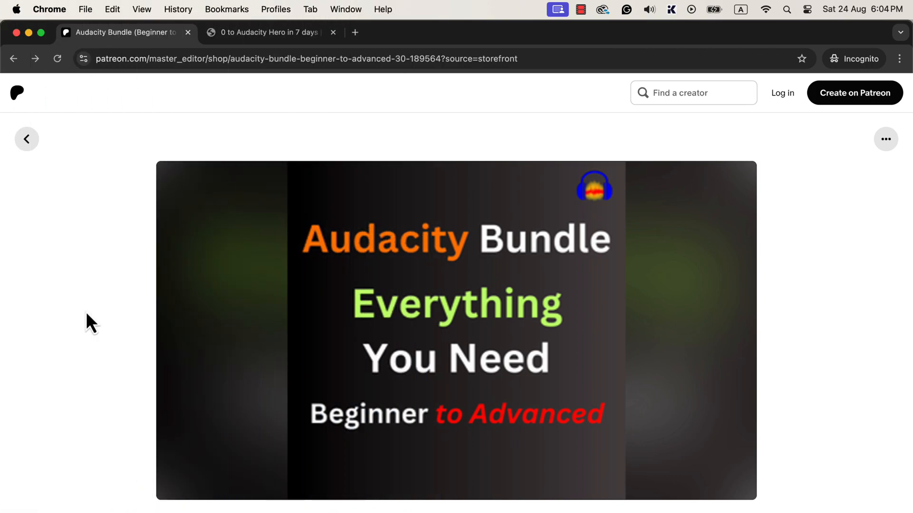
Read the Audacity Bundle description in Chrome and switch to the "0 to Audacity Hero in 7 days" page.
scroll(86, 313, "down", 5)
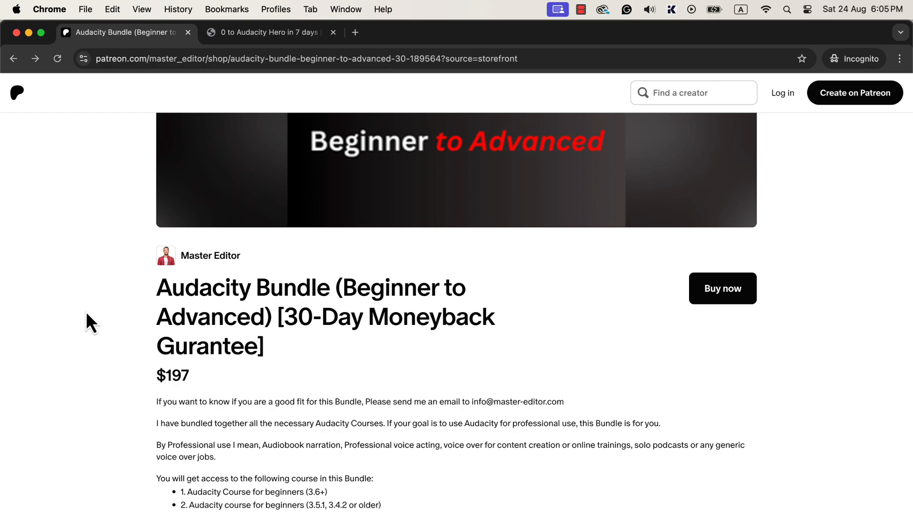
scroll(86, 315, "down", 3)
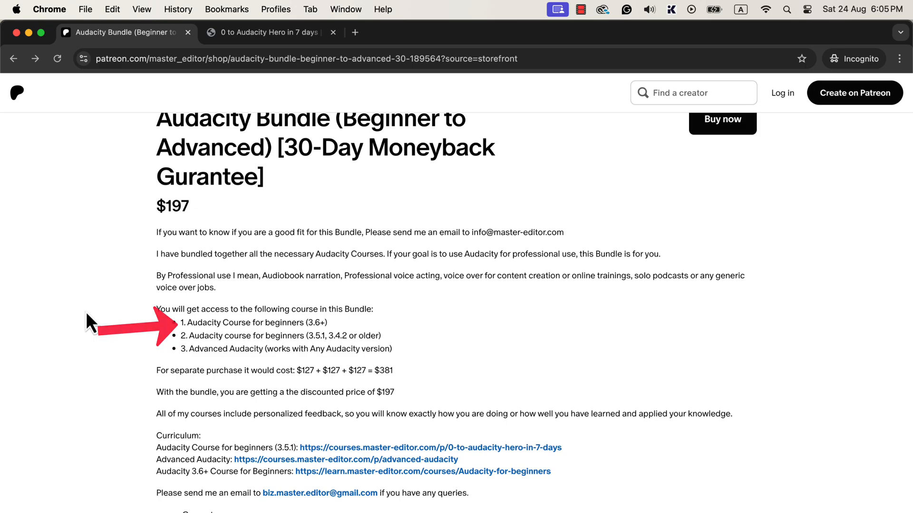
left_click(297, 33)
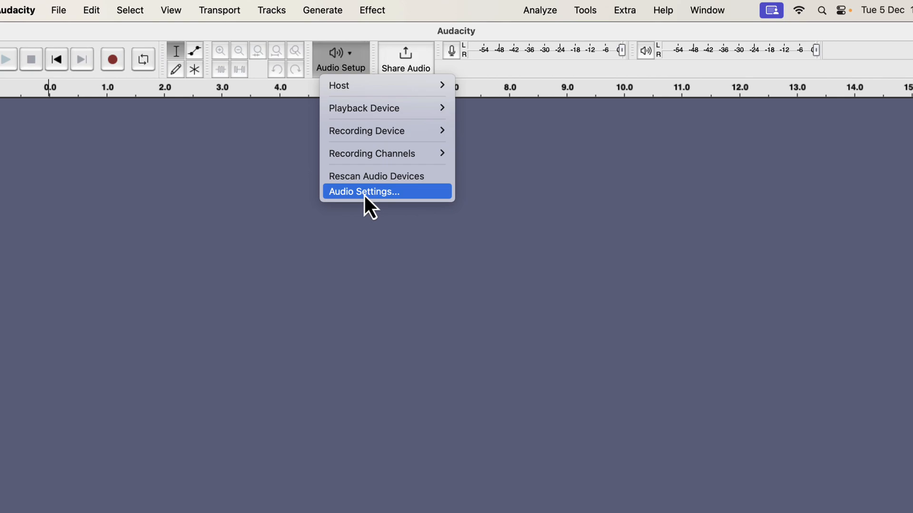
Open Audacity's audio settings and keep Scarlett 2i2 USB as the recording device with 1 (Mono) channel.
left_click(409, 193)
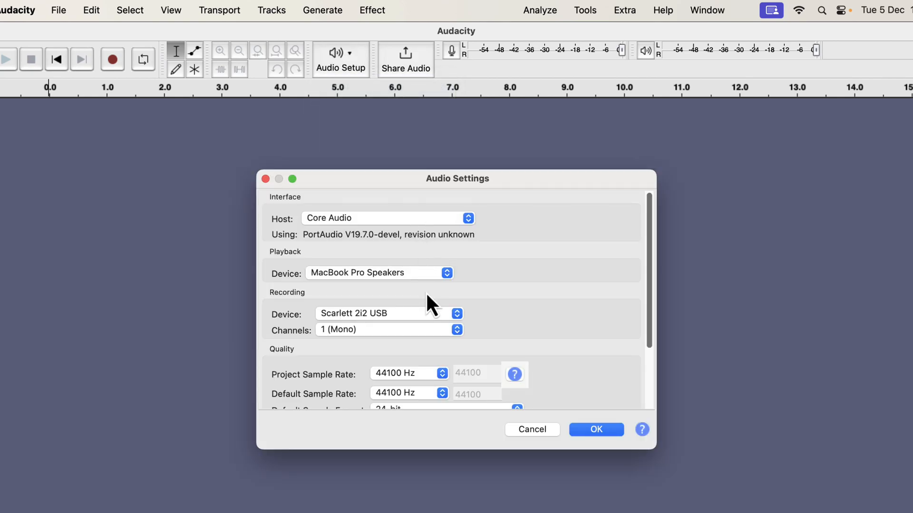
scroll(430, 304, "down", 2)
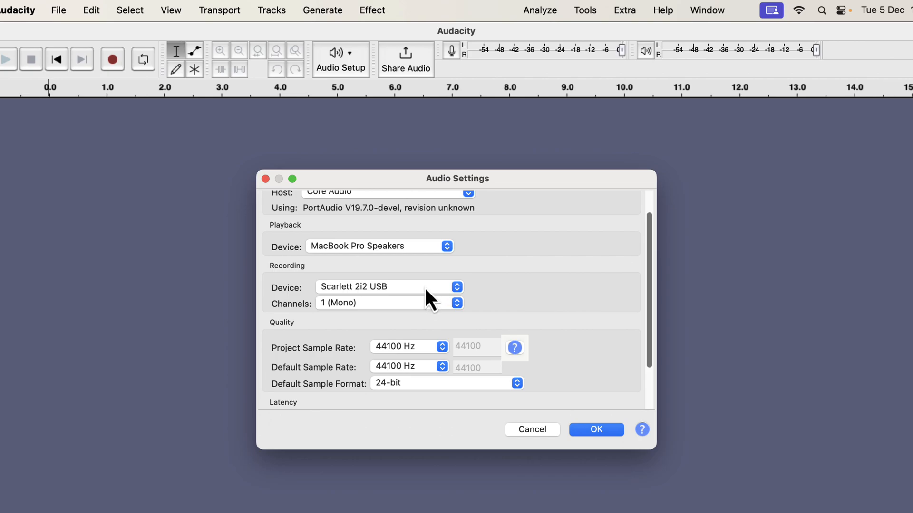
left_click(424, 286)
left_click(443, 274)
left_click(420, 304)
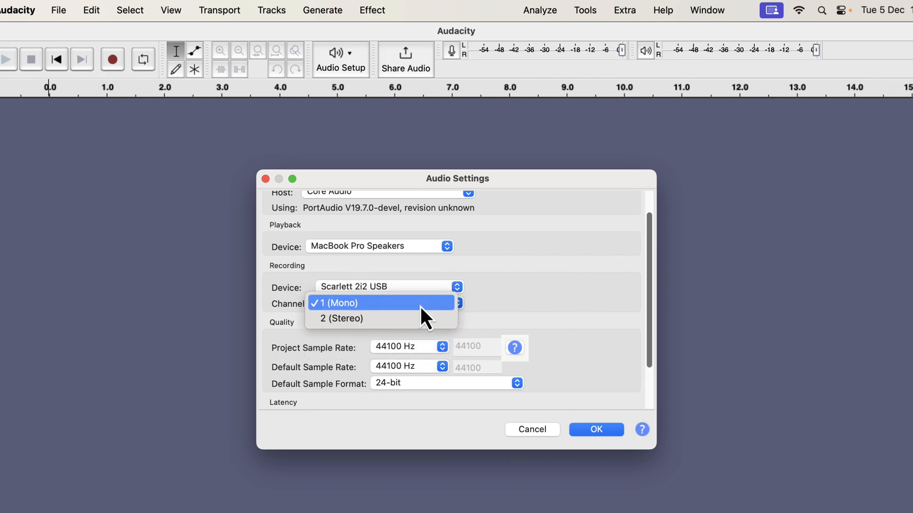
left_click(483, 306)
Keep the project sample rate at 44100 Hz, set the default sample format to 32-bit float, and apply the audio settings.
scroll(483, 304, "down", 2)
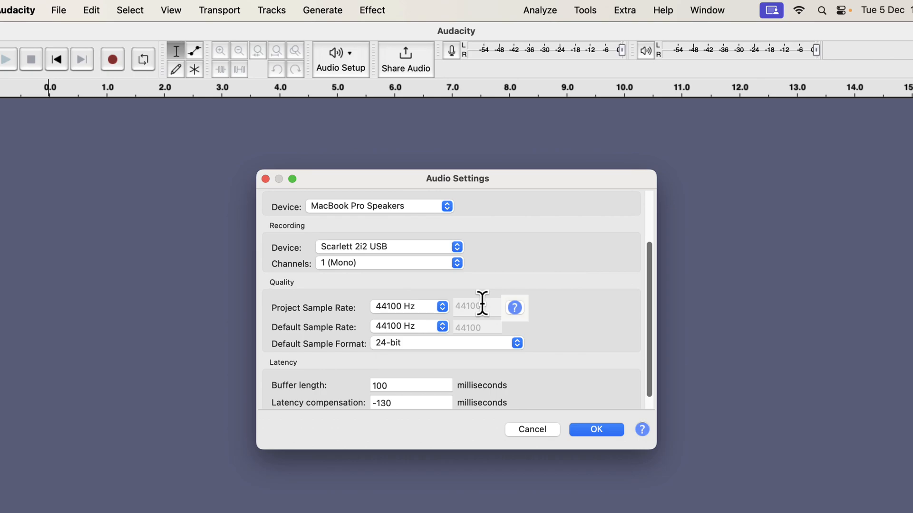
left_click(415, 309)
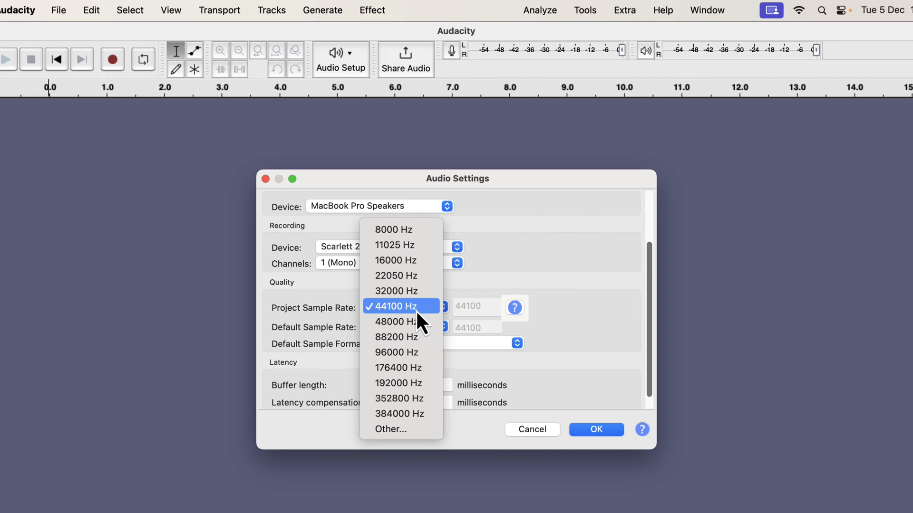
left_click(415, 310)
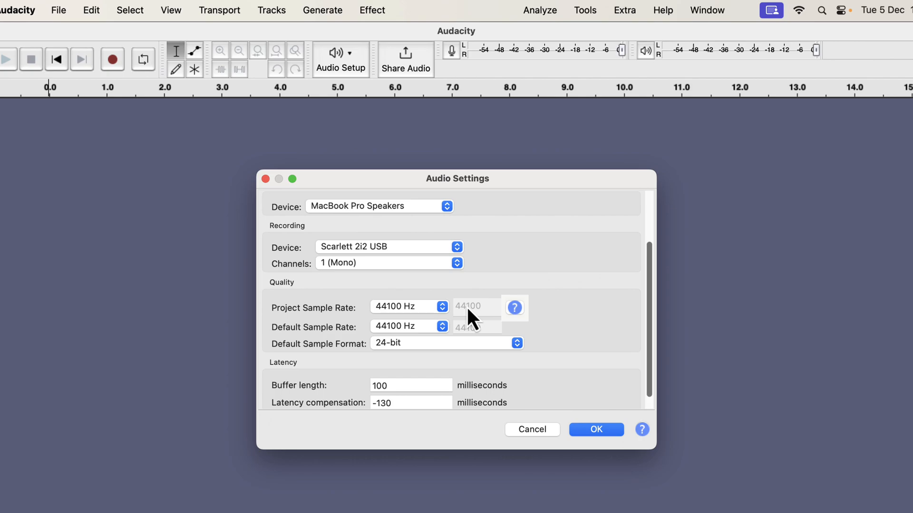
left_click(441, 349)
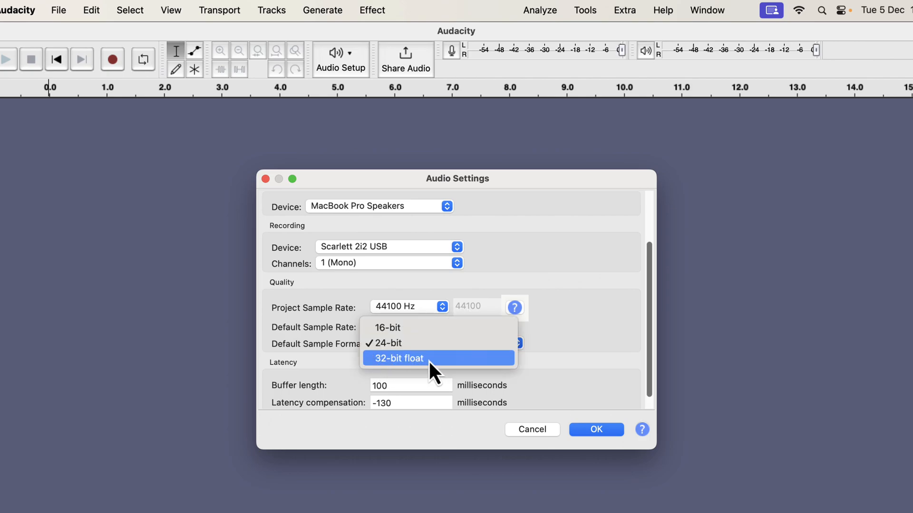
left_click(435, 361)
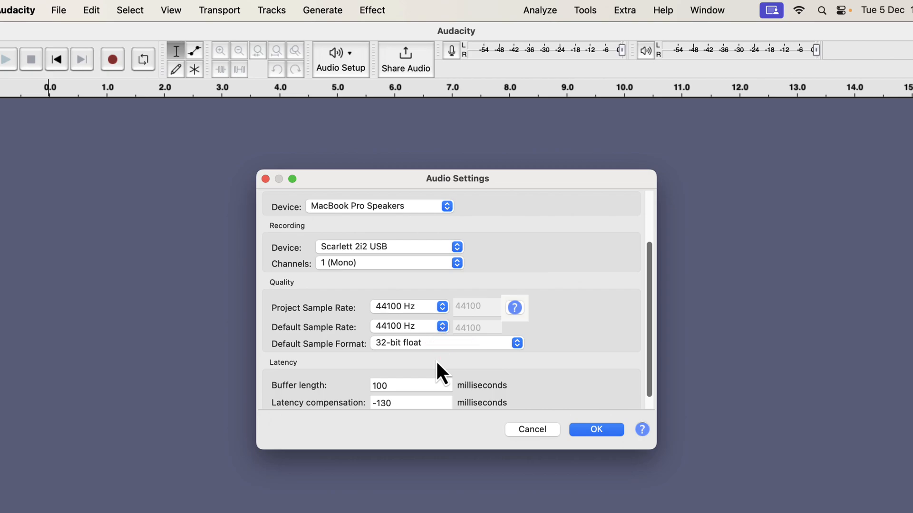
left_click(588, 431)
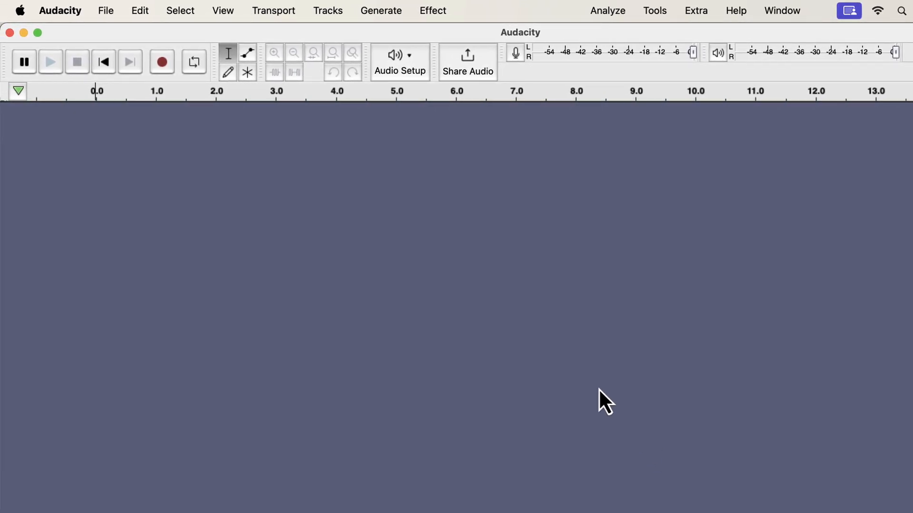
Display the Device Toolbar in the main window.
left_click(224, 11)
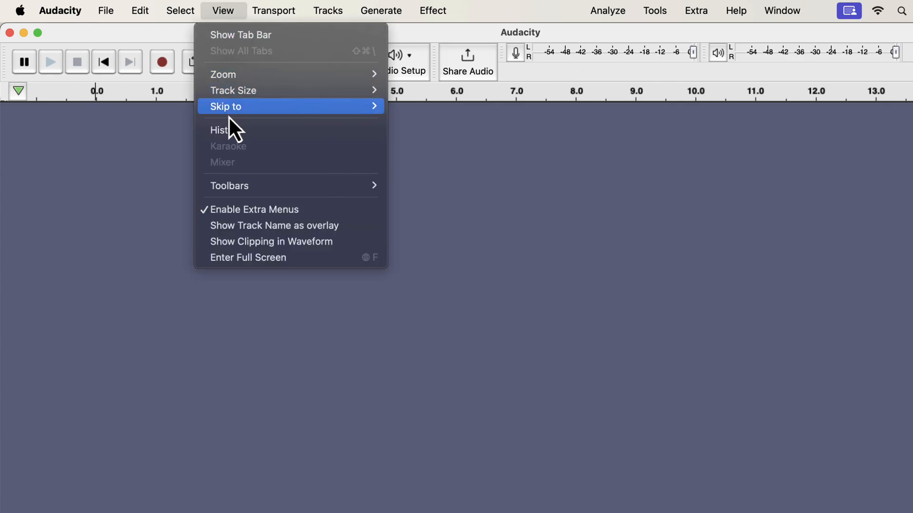
mouse_move(231, 184)
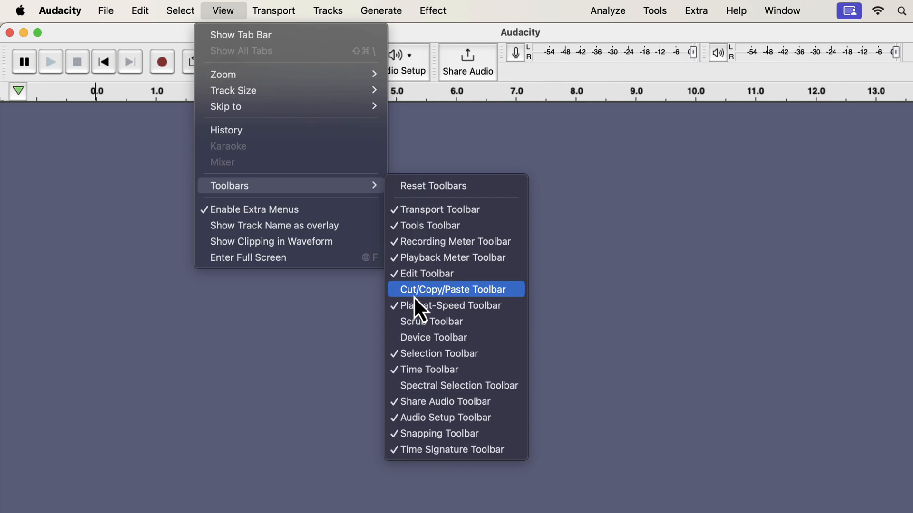
left_click(478, 337)
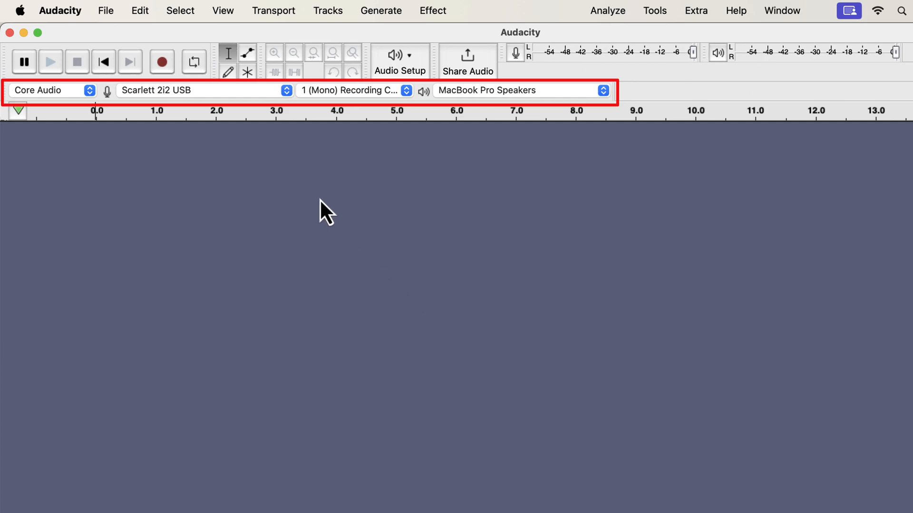
Review the recording device, recording channel and playback device choices in the Device Toolbar, keeping MacBook Pro Speakers for playback.
left_click(248, 95)
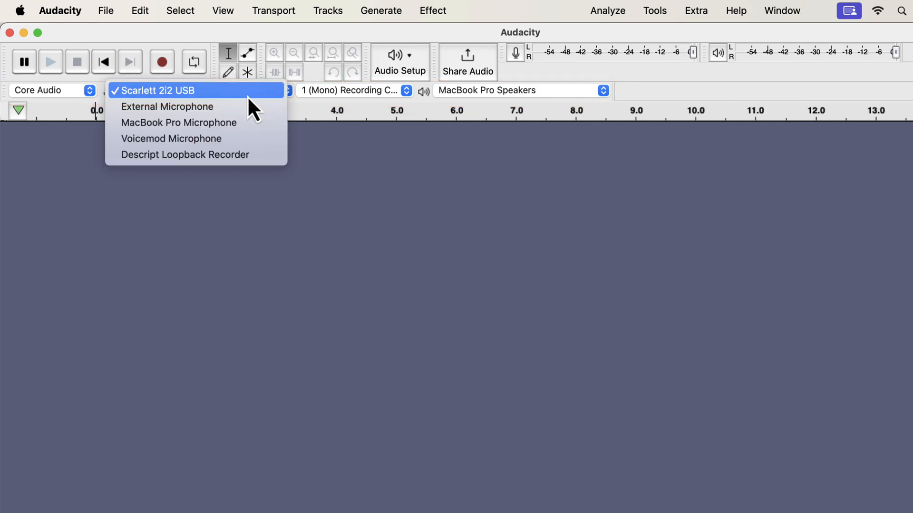
left_click(312, 95)
left_click(312, 96)
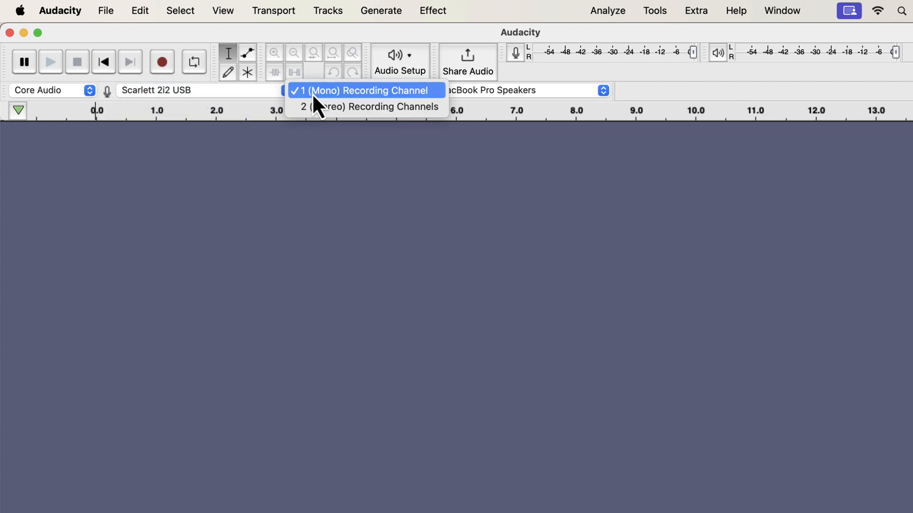
left_click(465, 95)
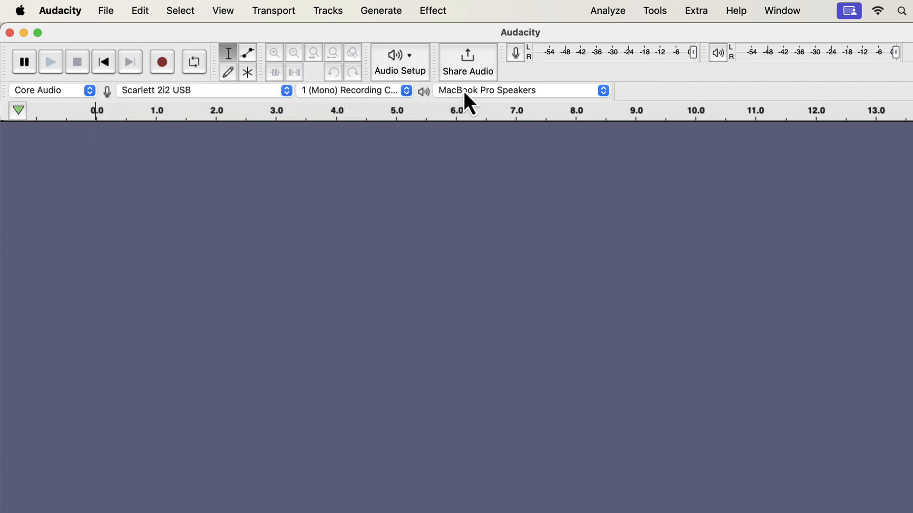
left_click(470, 95)
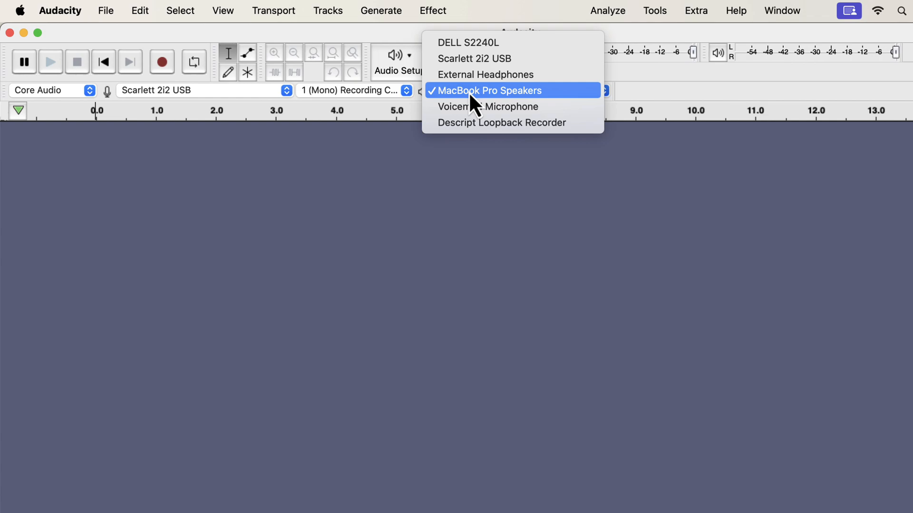
left_click(471, 94)
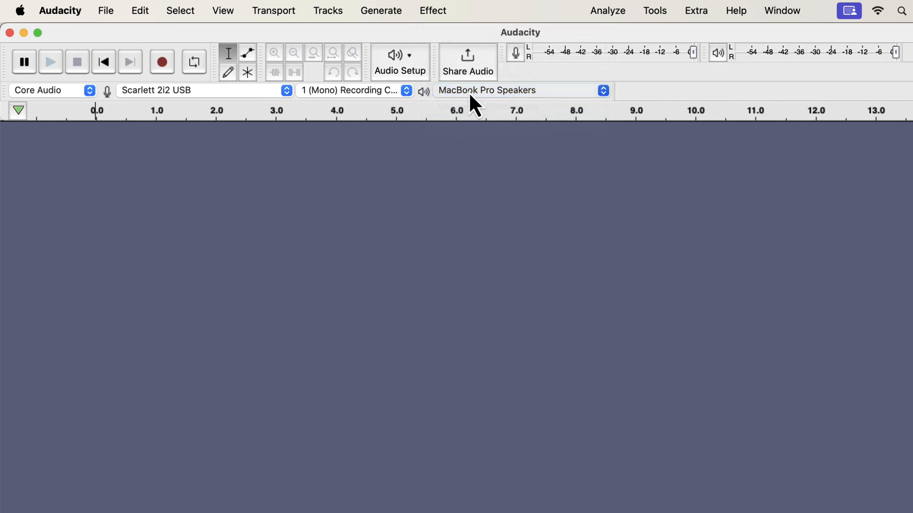
Enable audible input monitoring and set the playback device to External Headphones.
left_click(276, 11)
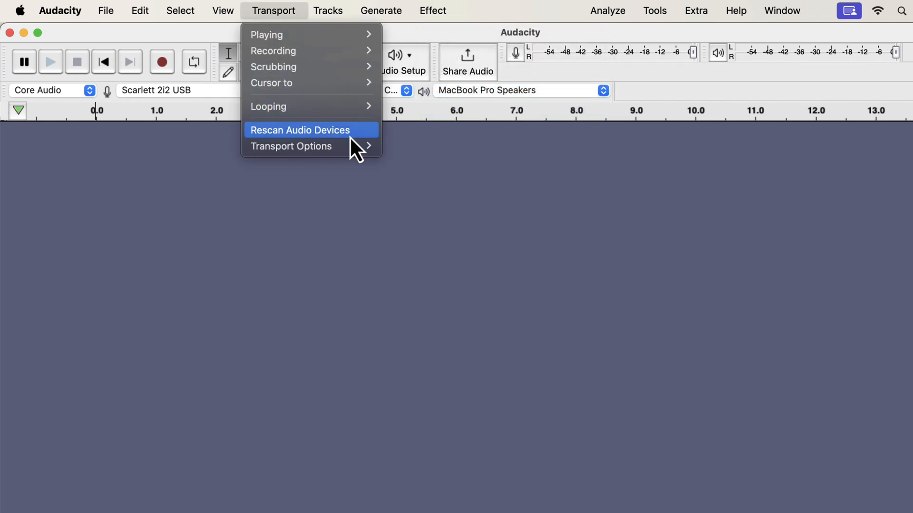
mouse_move(349, 150)
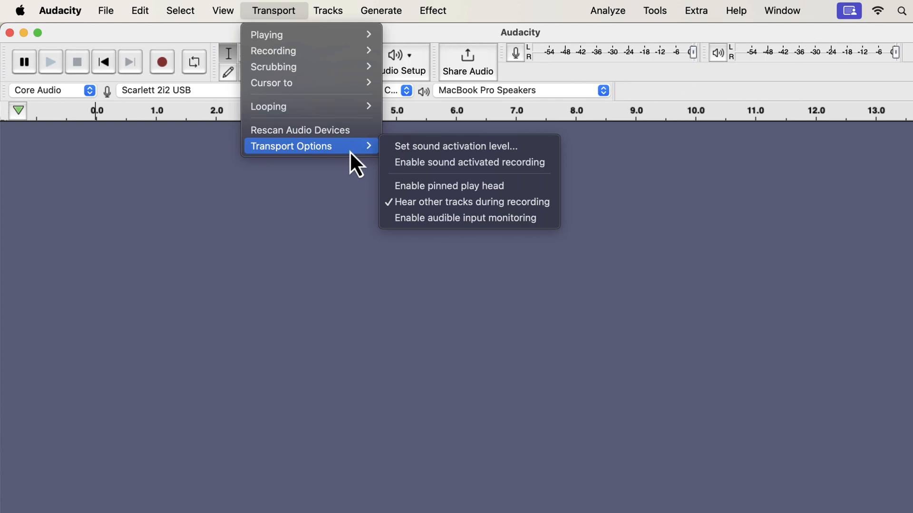
left_click(489, 223)
left_click(479, 93)
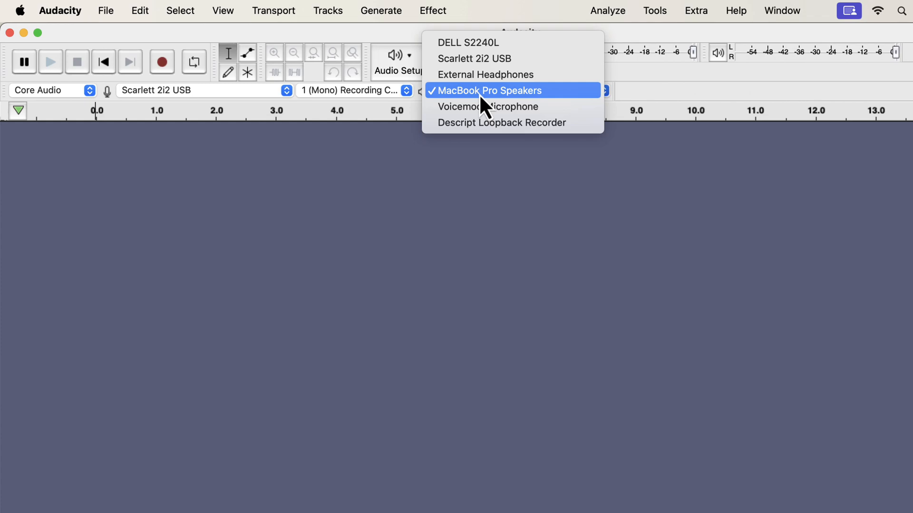
left_click(483, 77)
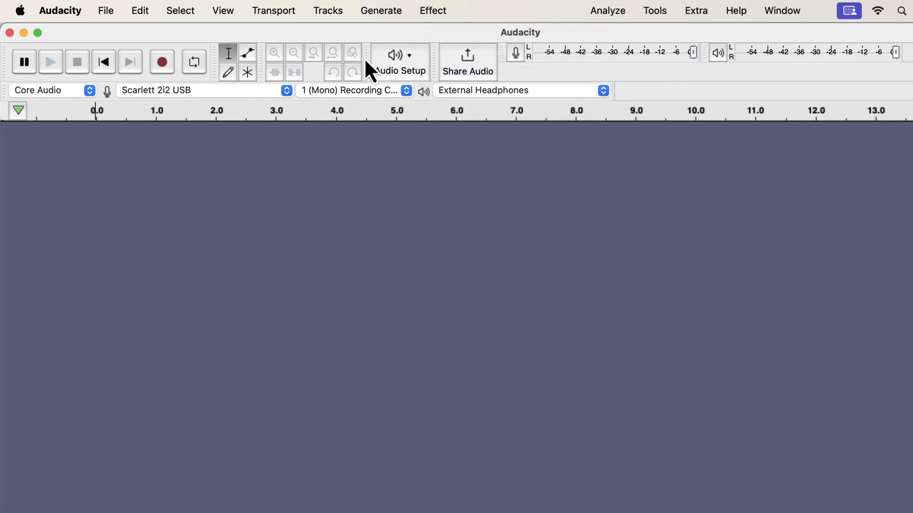
Turn off audible input monitoring and the option to hear other tracks during recording.
left_click(275, 12)
mouse_move(275, 145)
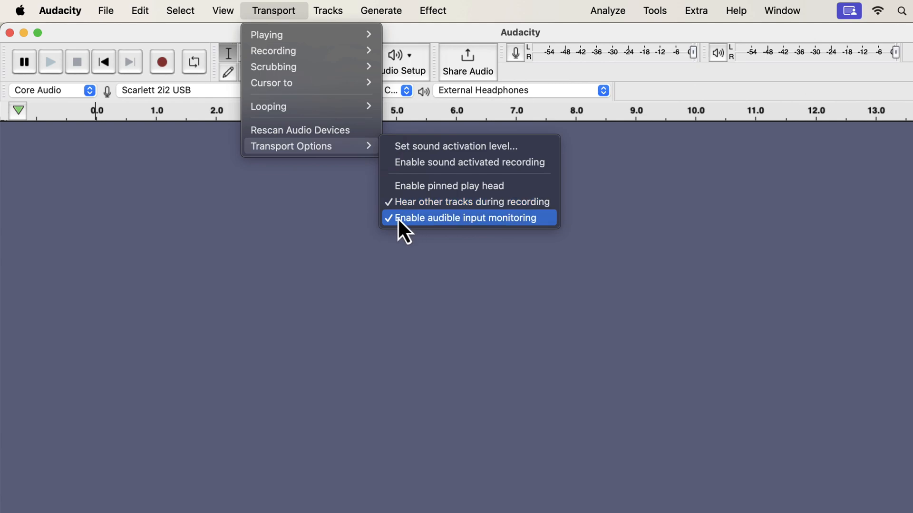
left_click(418, 219)
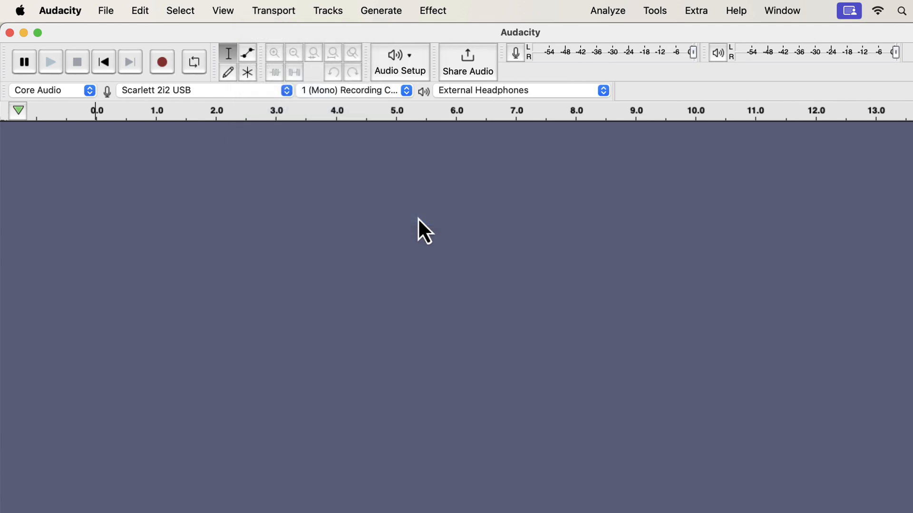
left_click(289, 14)
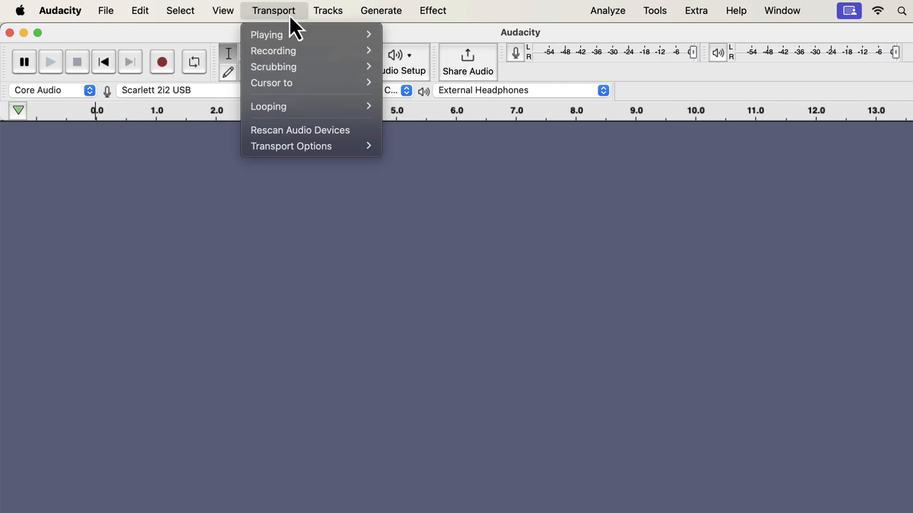
mouse_move(293, 147)
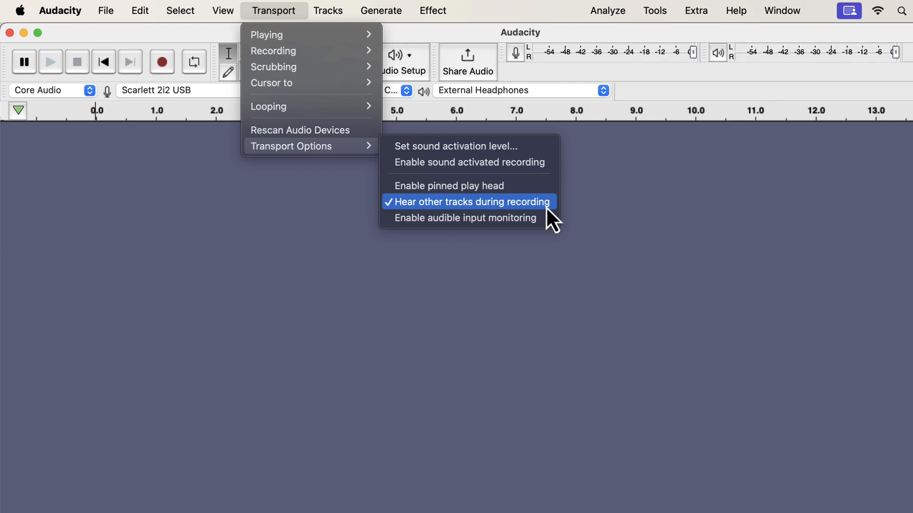
left_click(400, 202)
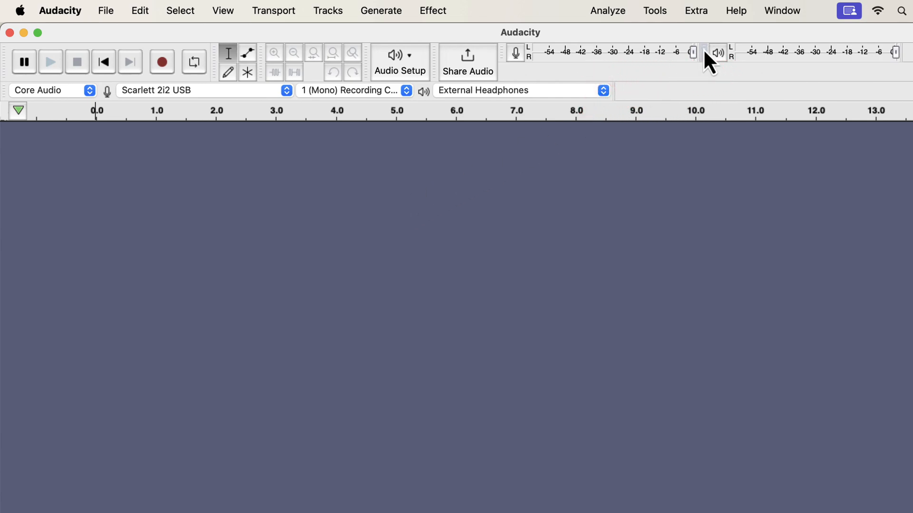
Lengthen the recording and playback meters across the toolbar width and enable silent monitoring on the record meter.
left_click_drag(704, 51, 887, 53)
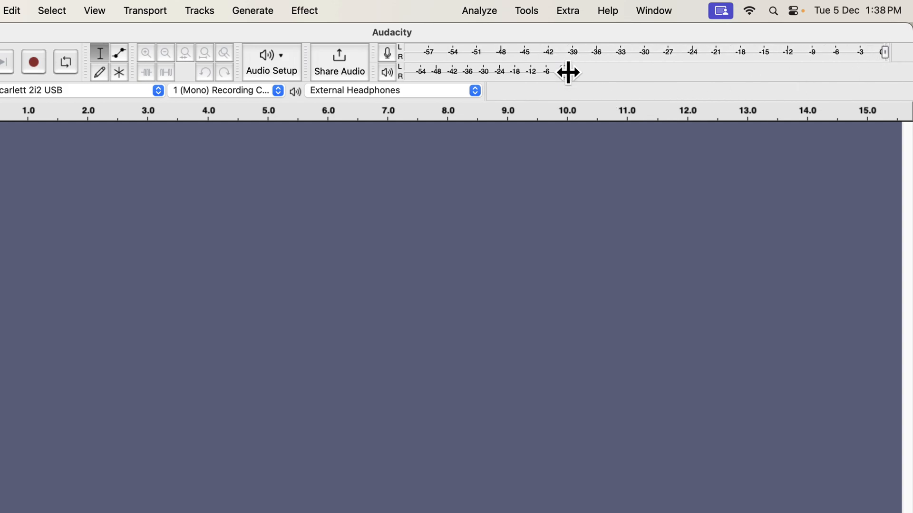
left_click_drag(568, 72, 887, 70)
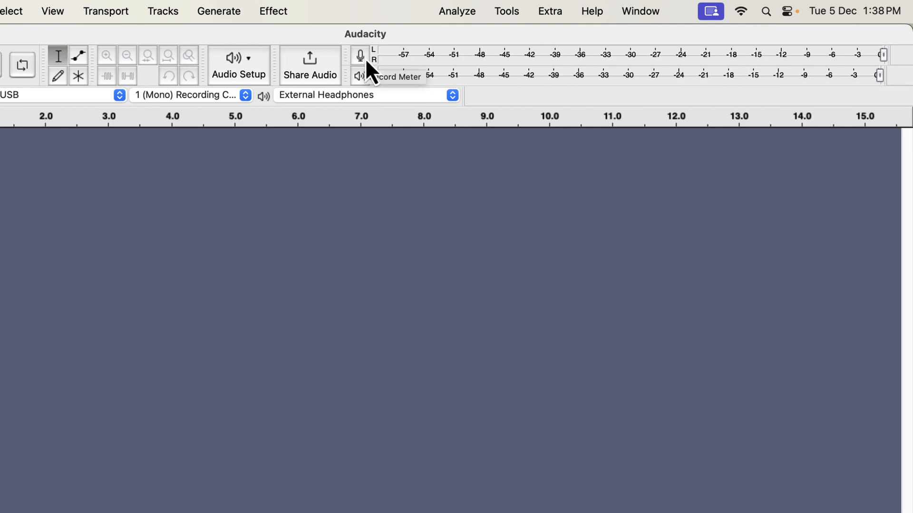
left_click(366, 60)
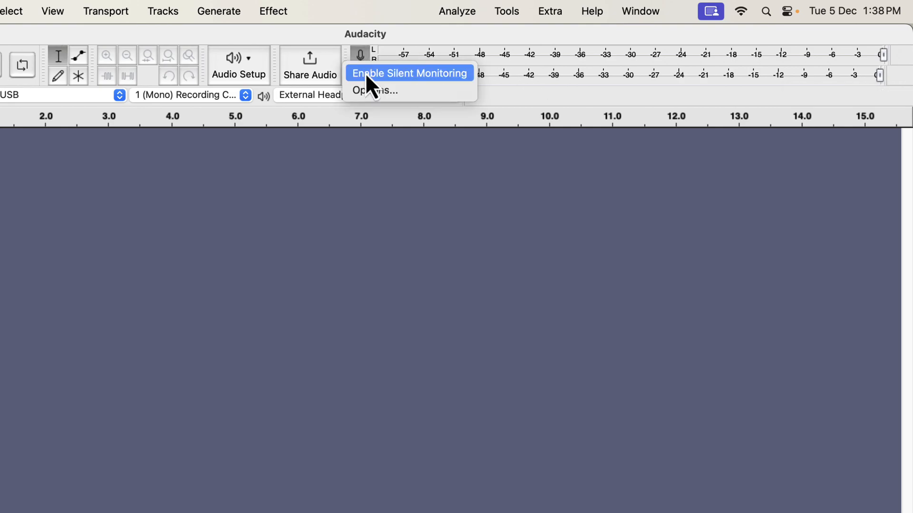
left_click(436, 77)
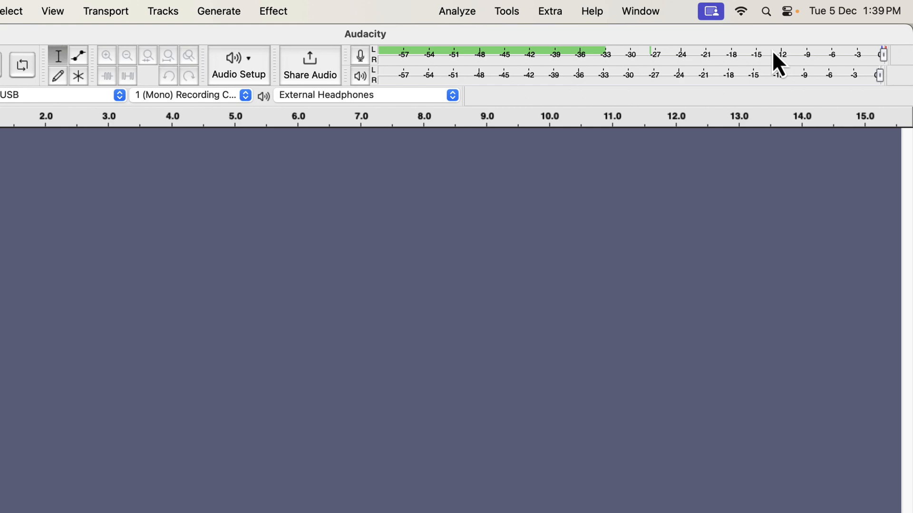
Lower the playback level to 63, and set it back to 100 in the Playback Level dialog.
mouse_move(872, 61)
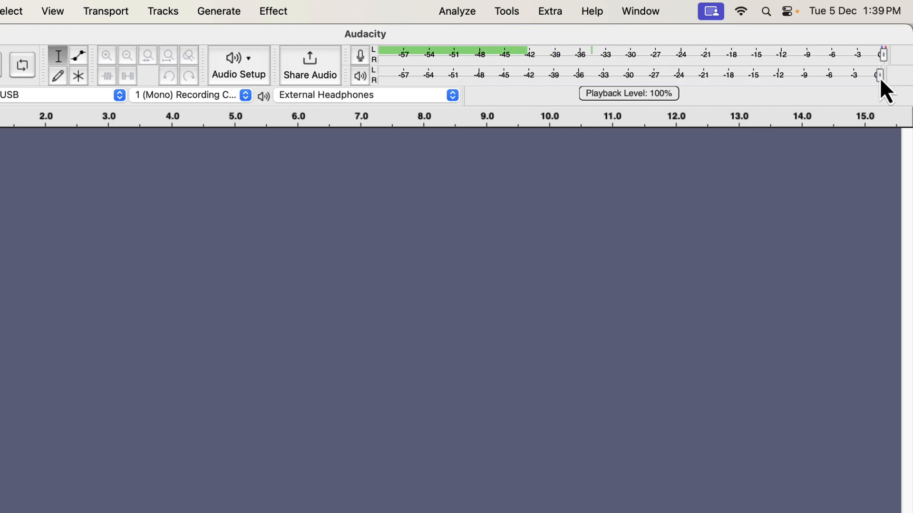
left_click_drag(879, 77, 698, 82)
double_click(698, 81)
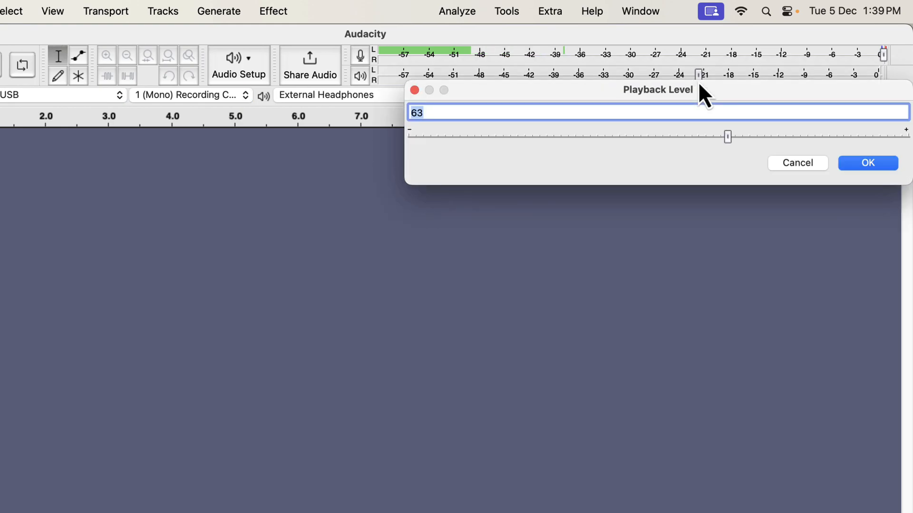
left_click_drag(728, 138, 912, 143)
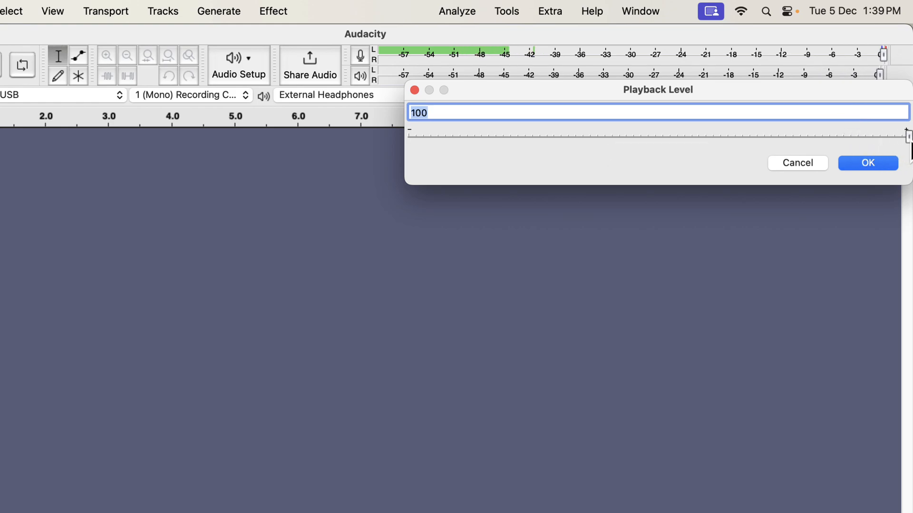
left_click(866, 163)
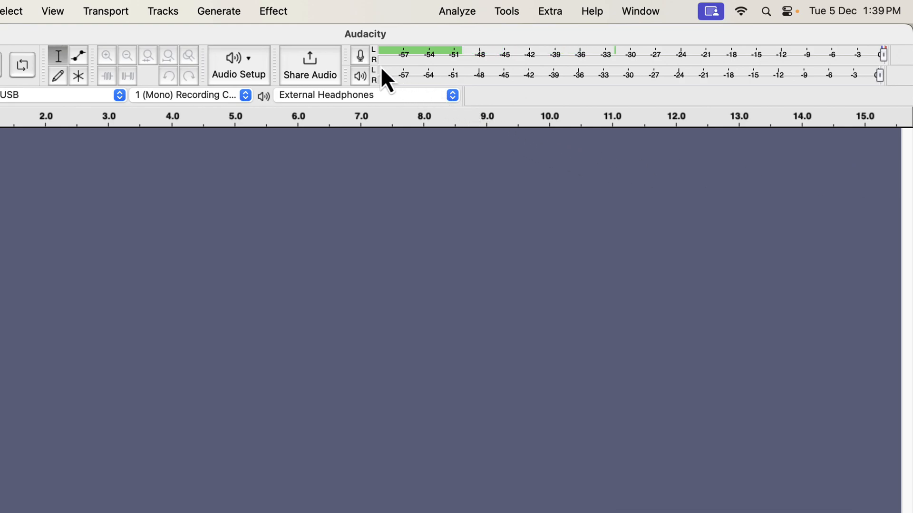
Disable silent monitoring and record a mono voice take about 16 seconds long.
left_click(360, 56)
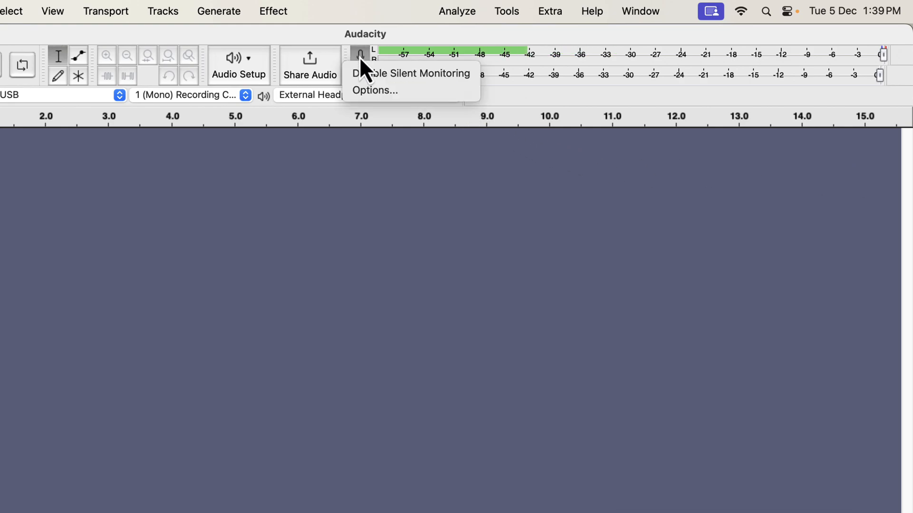
left_click(391, 72)
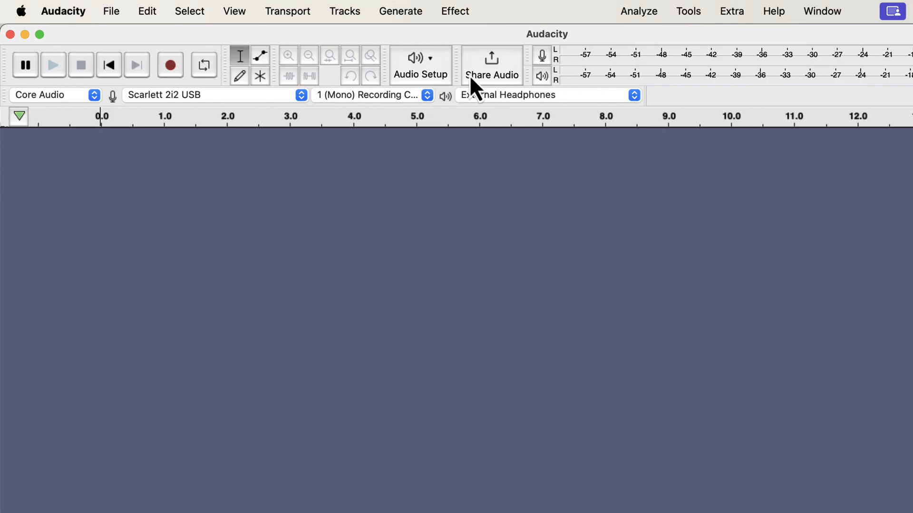
left_click(174, 74)
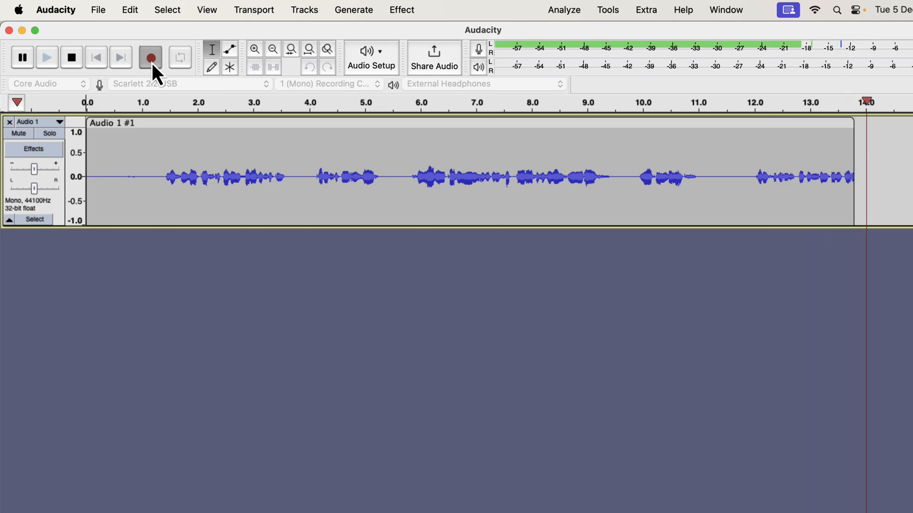
left_click(71, 54)
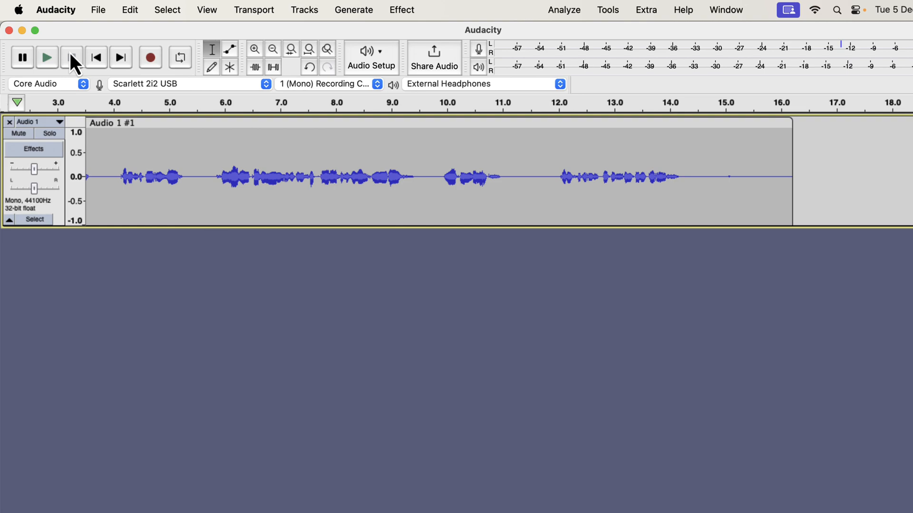
scroll(143, 152, "left", 5)
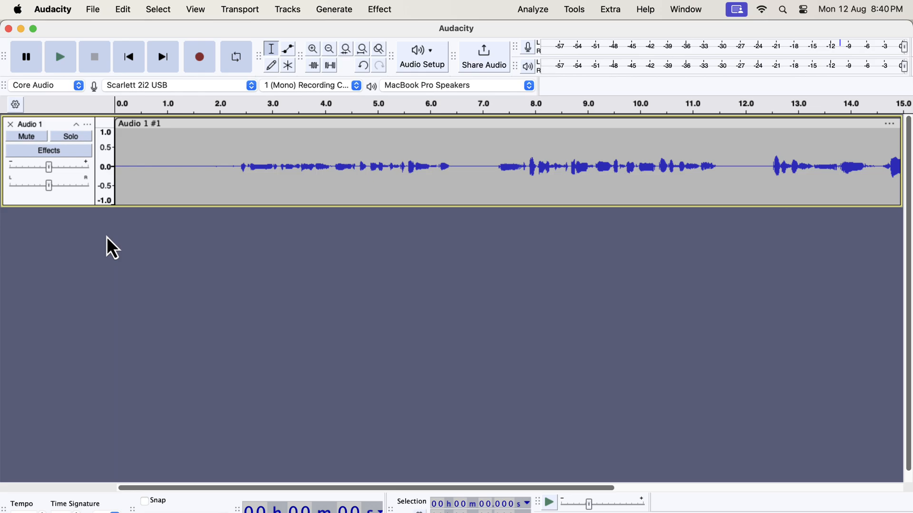
Start saving the project and choose to save it to the computer, leaving the remember-my-choice option off.
left_click(95, 11)
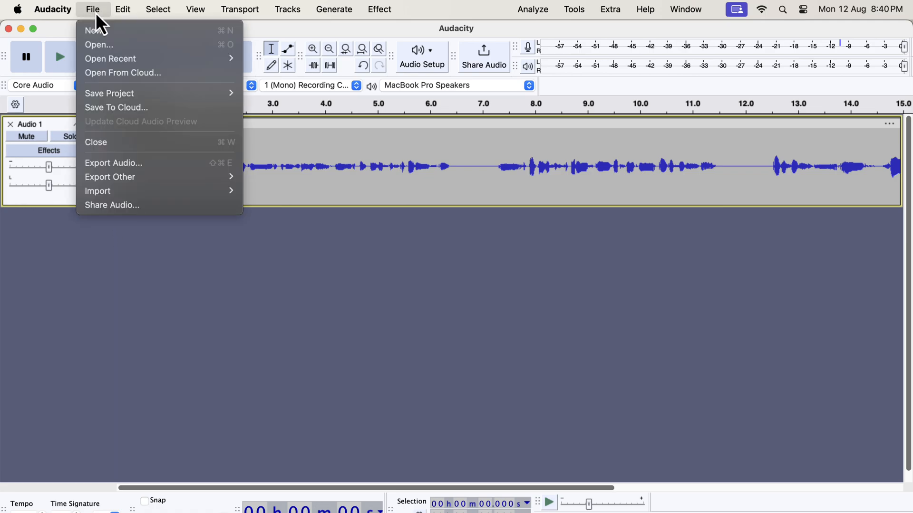
mouse_move(108, 97)
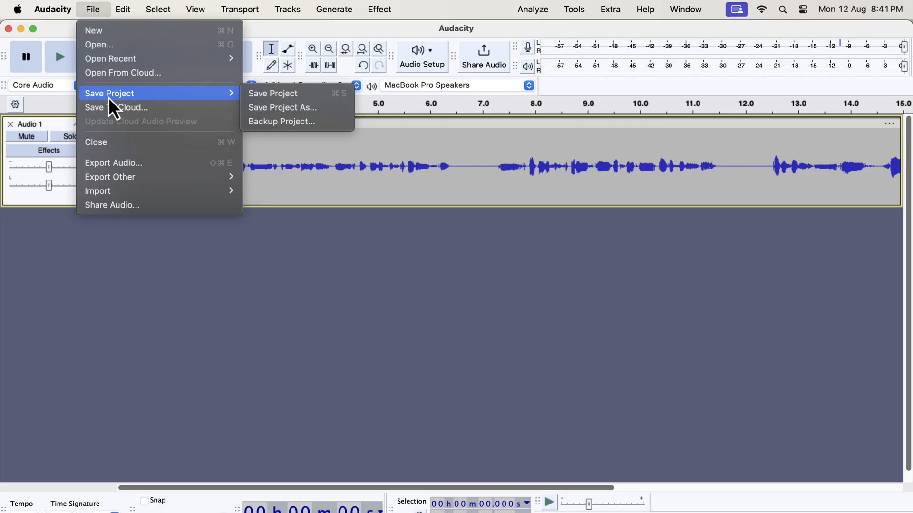
left_click(255, 94)
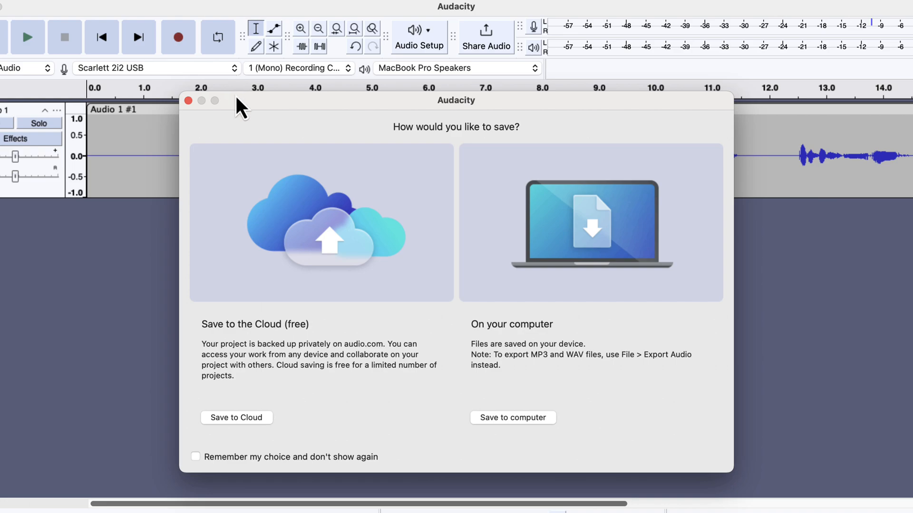
left_click(195, 457)
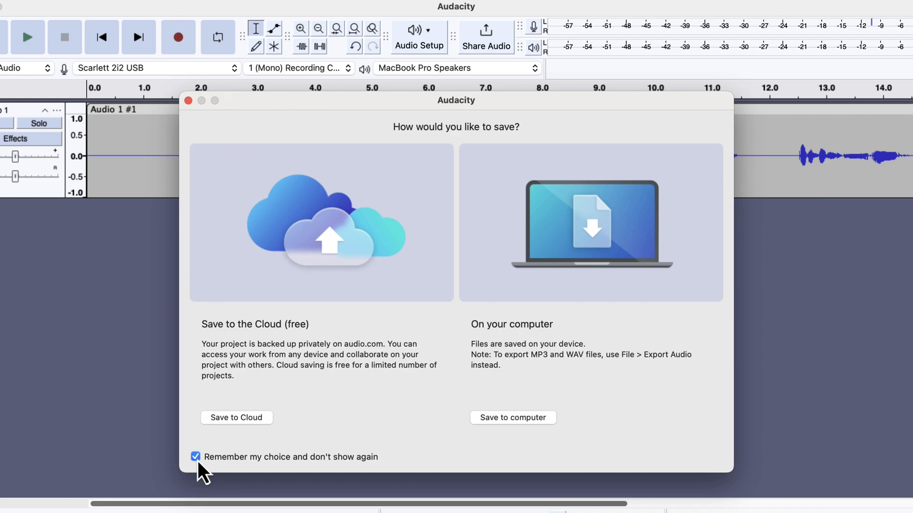
left_click(196, 458)
left_click(486, 419)
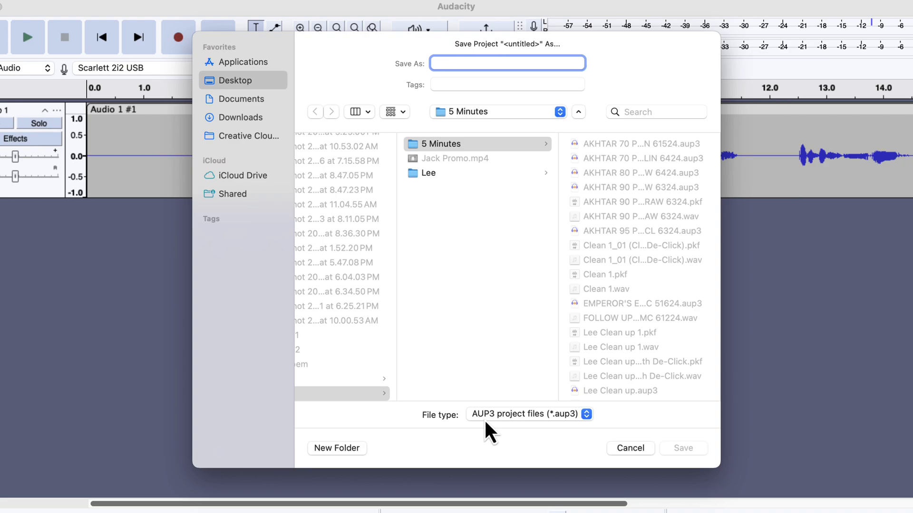
Save the project as "test Audacity demo" in the Desktop's tests folder, keeping the AUP3 project file type.
left_click(508, 423)
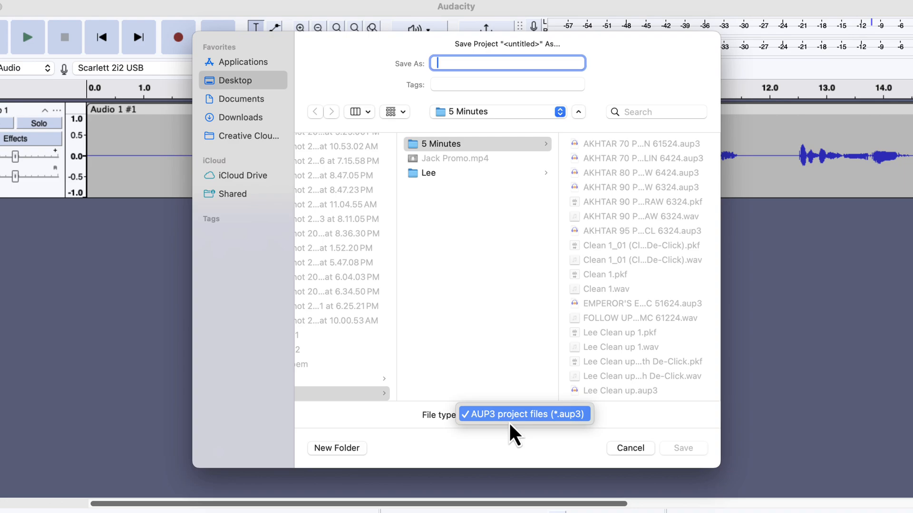
left_click(490, 447)
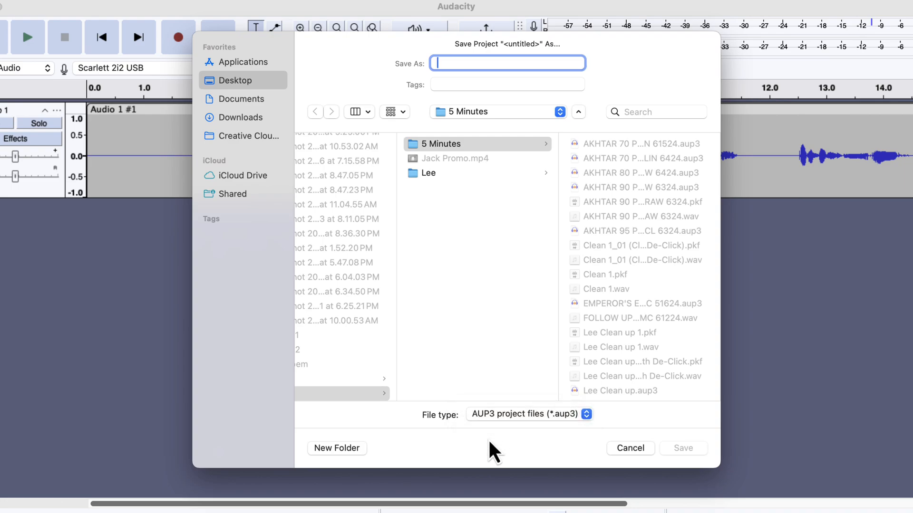
scroll(370, 335, "left", 5)
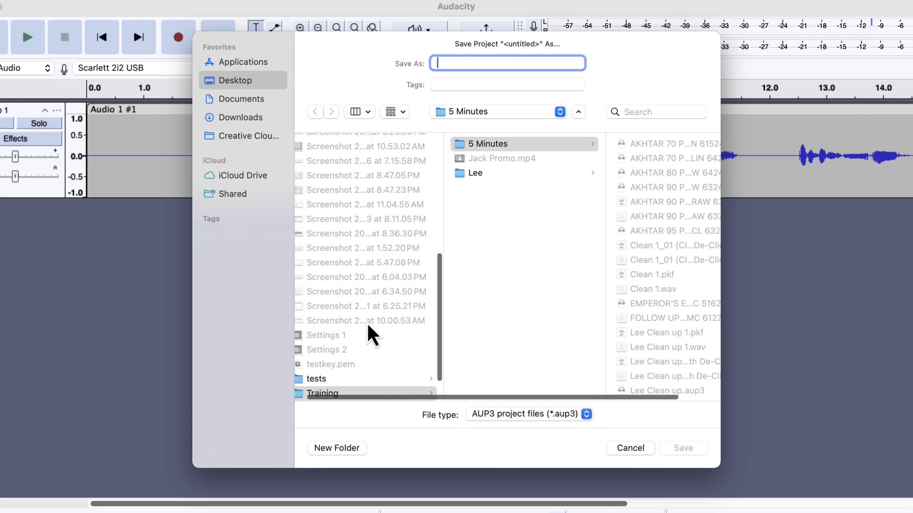
left_click(350, 380)
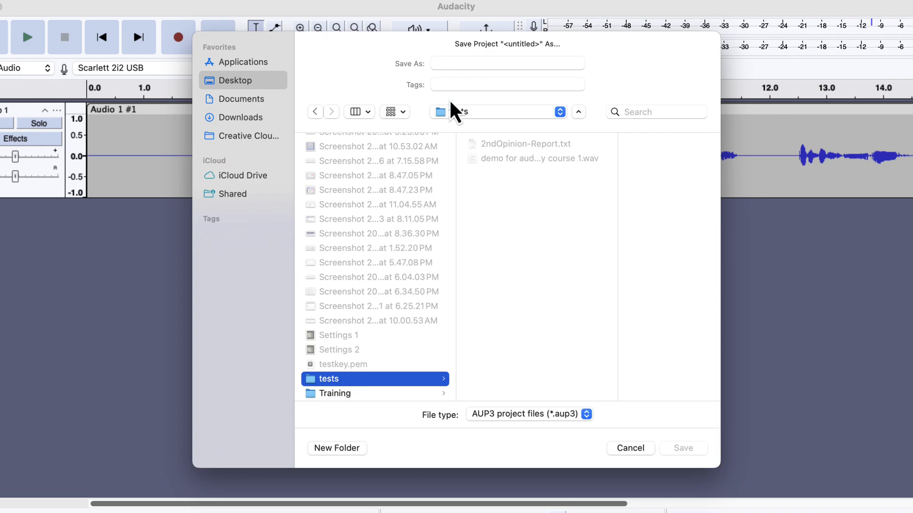
left_click(460, 63)
type("test A")
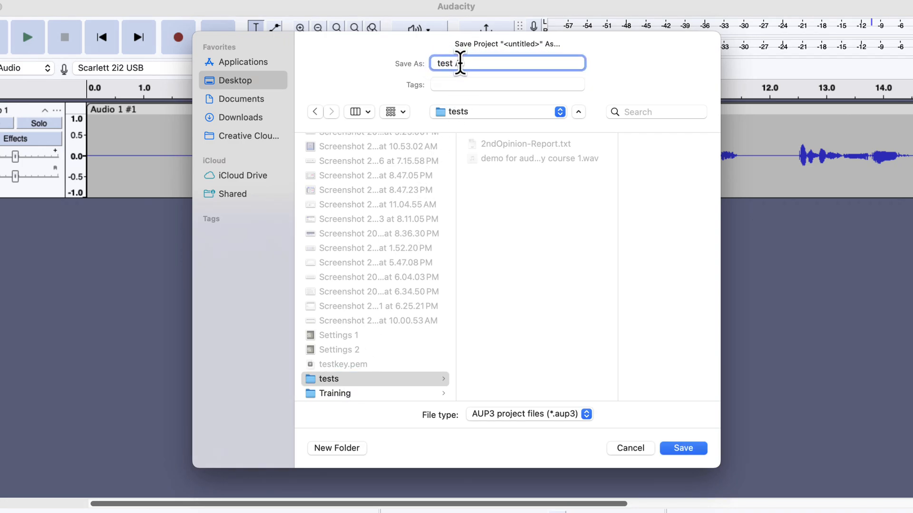
type("udacity dem")
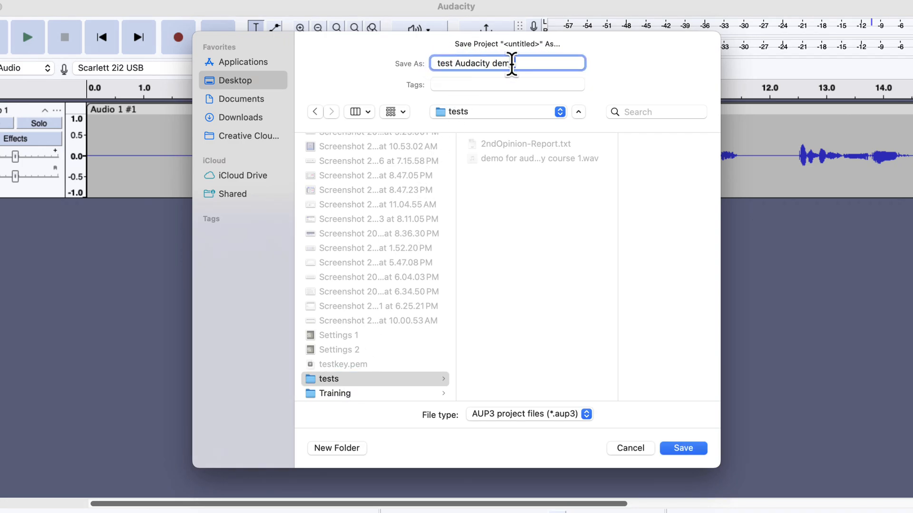
type("o")
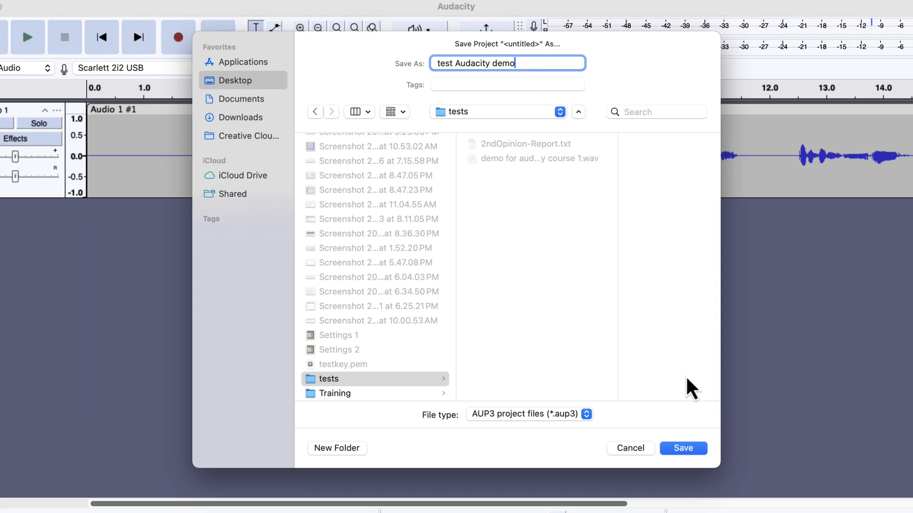
left_click(684, 449)
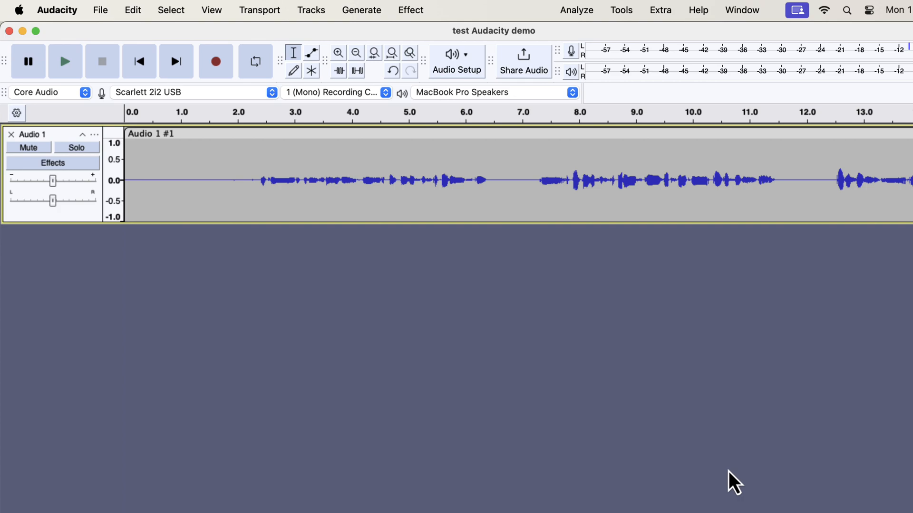
Close the saved project and reopen "test Audacity demo.aup3" from the tests folder in Finder.
left_click(9, 32)
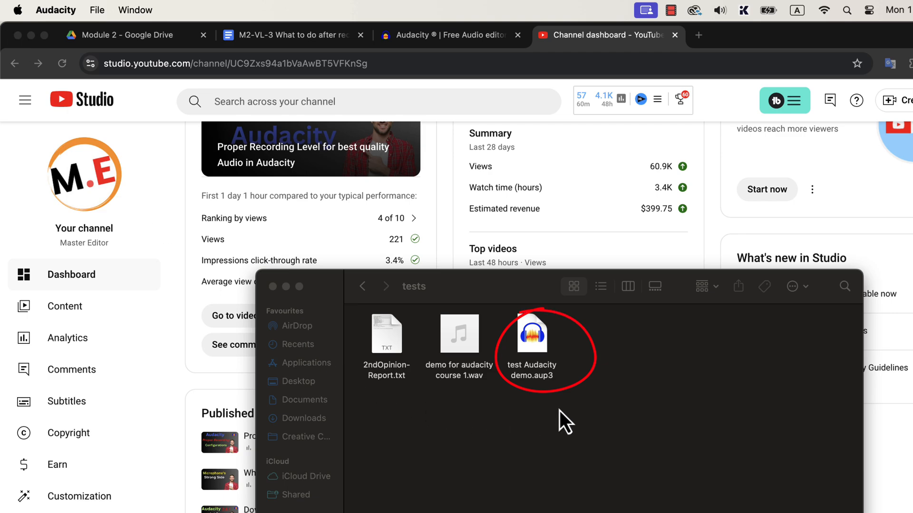
left_click(536, 375)
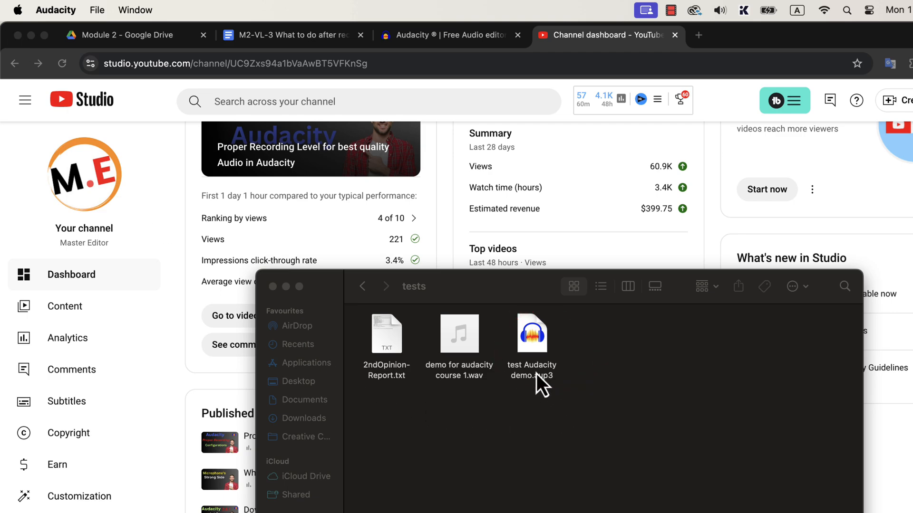
double_click(537, 375)
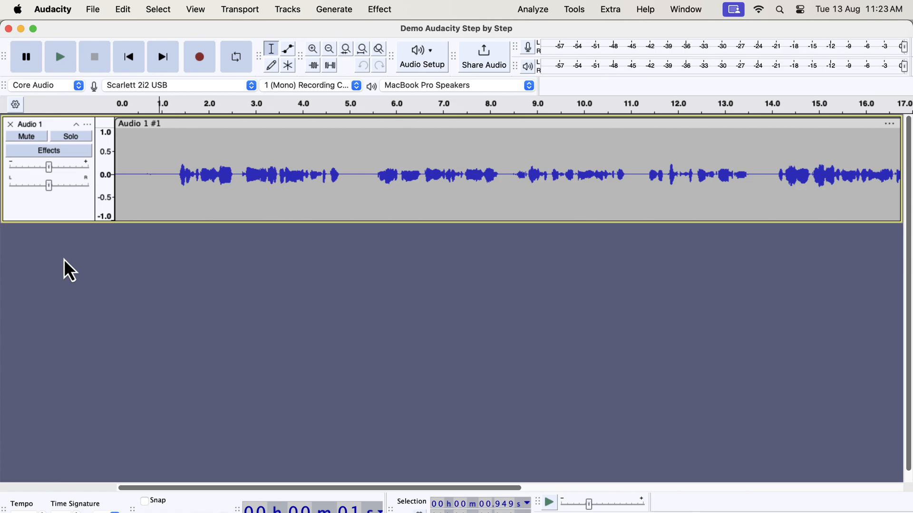
Start exporting the audio to the computer, try the MP3 Files format, and set the format back to WAV (Microsoft).
left_click(93, 10)
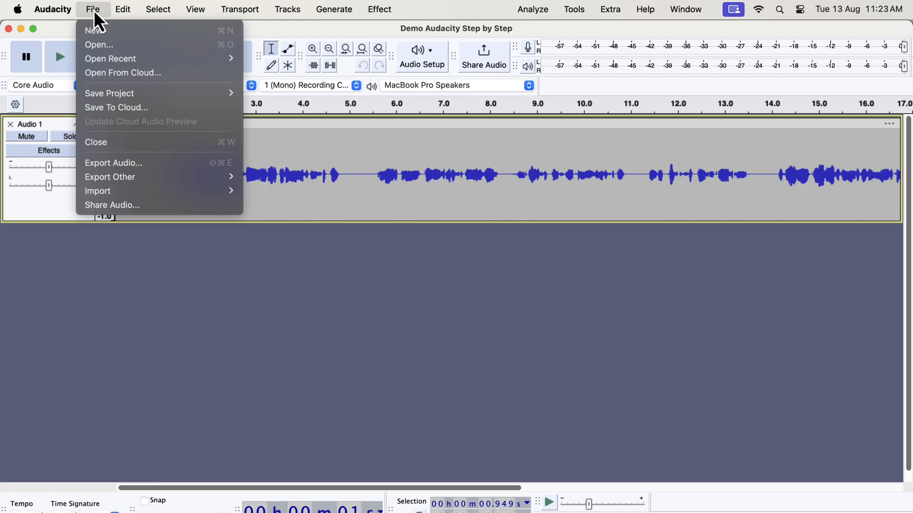
left_click(144, 161)
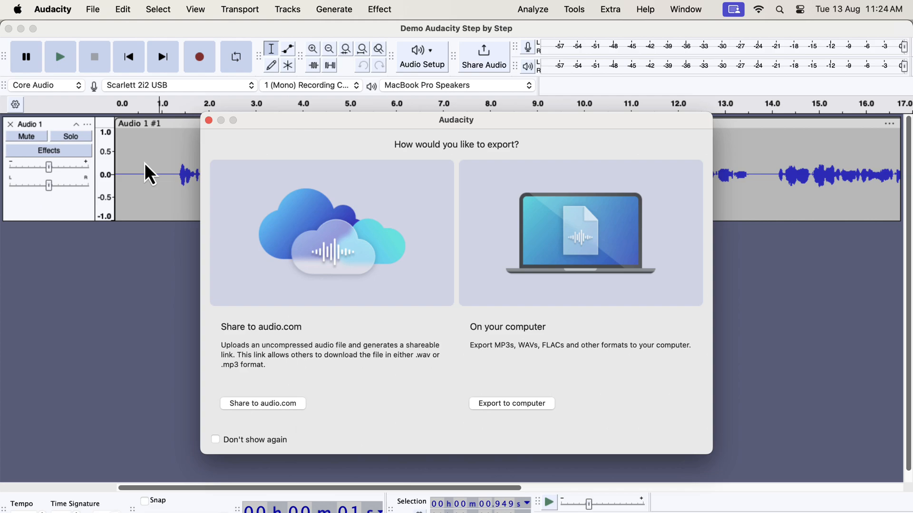
left_click(499, 408)
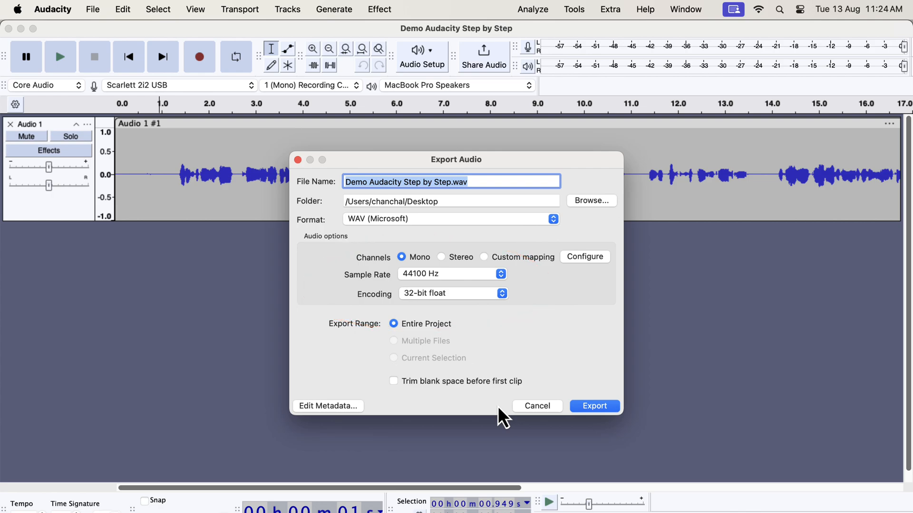
left_click(497, 220)
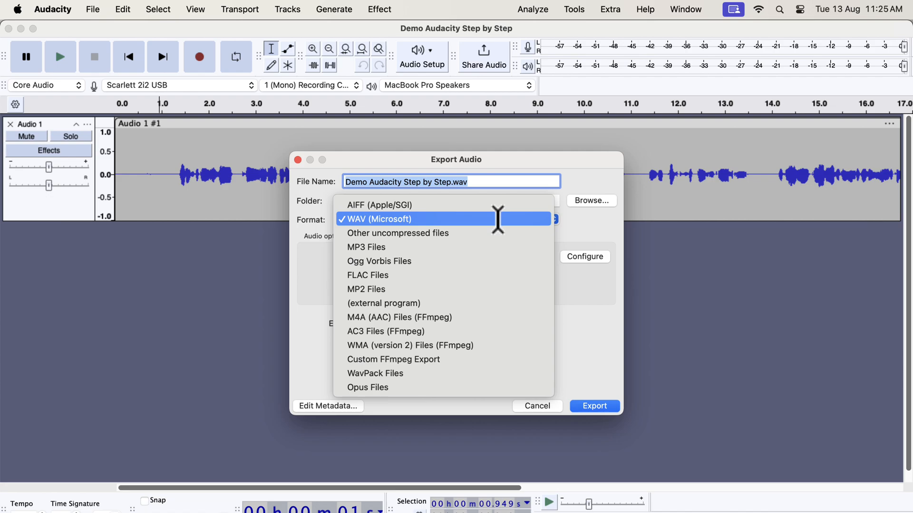
left_click(482, 247)
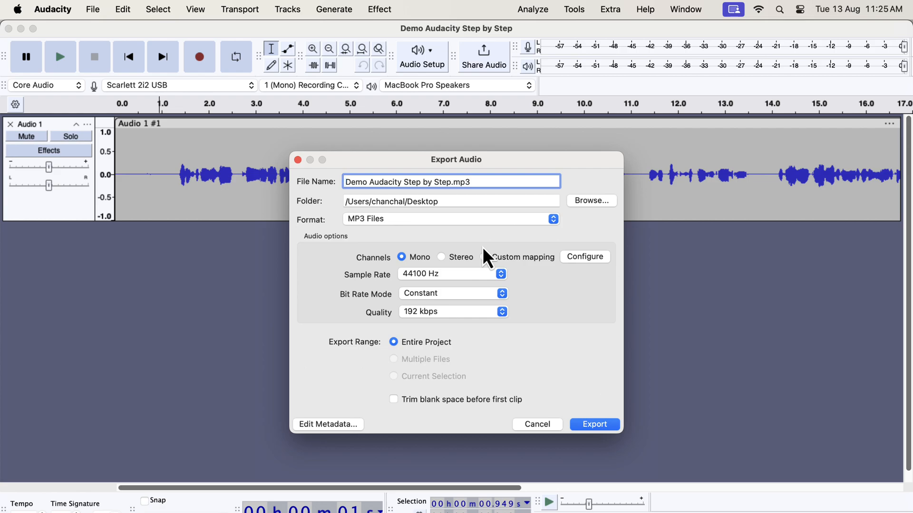
left_click(483, 220)
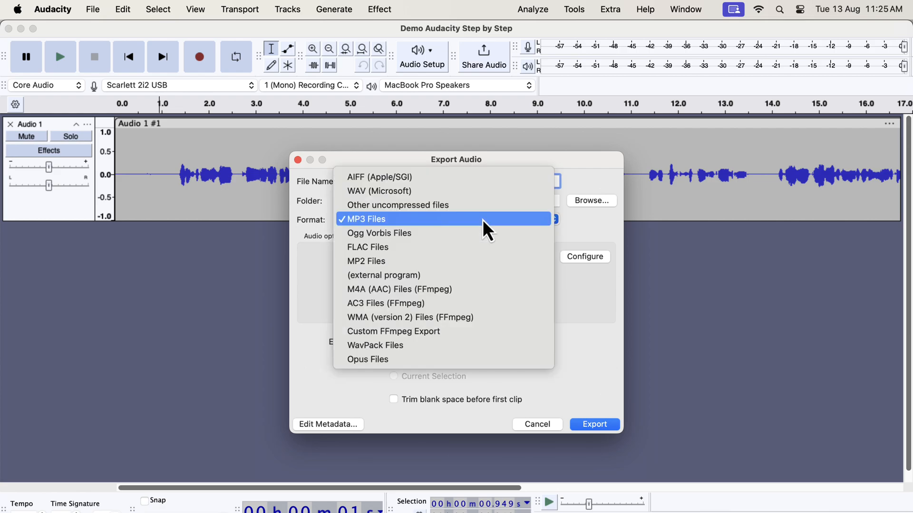
left_click(483, 194)
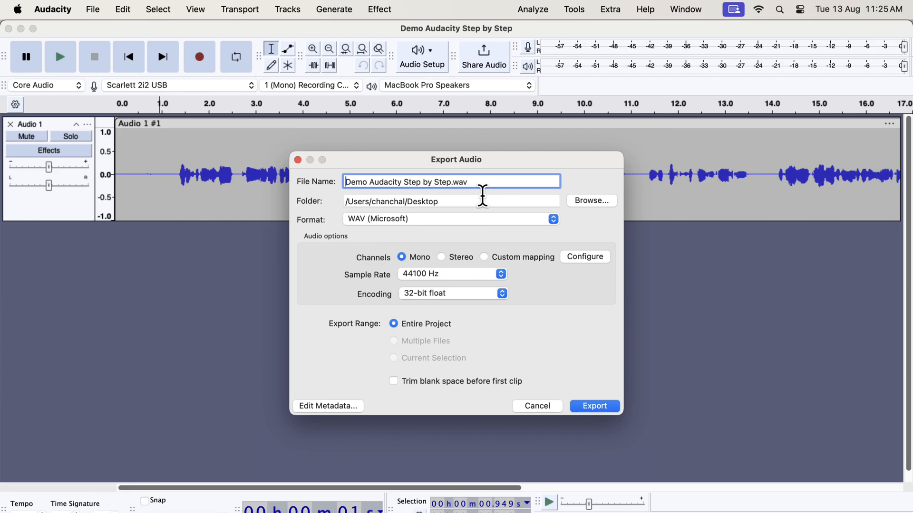
Set the export location to the Desktop's tests folder and export the entire project as "Demo Audacity Step by Step.wav".
left_click(593, 202)
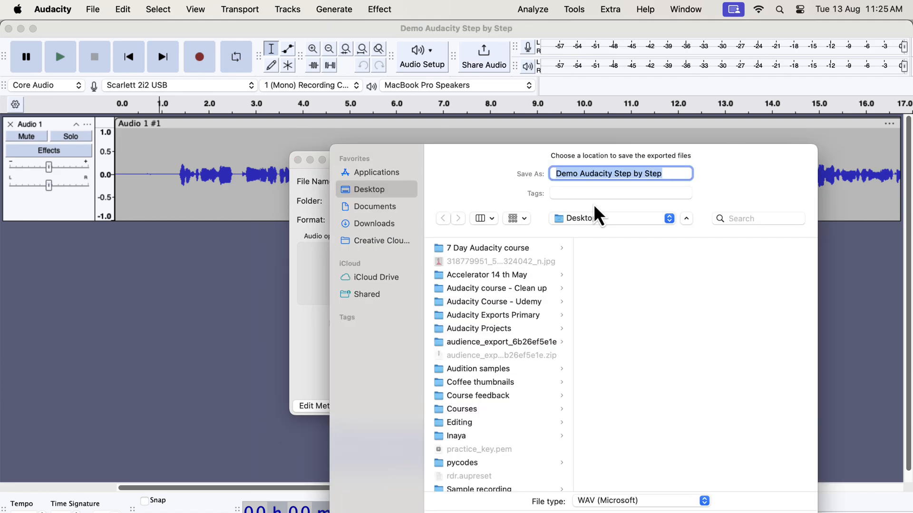
scroll(463, 403, "down", 10)
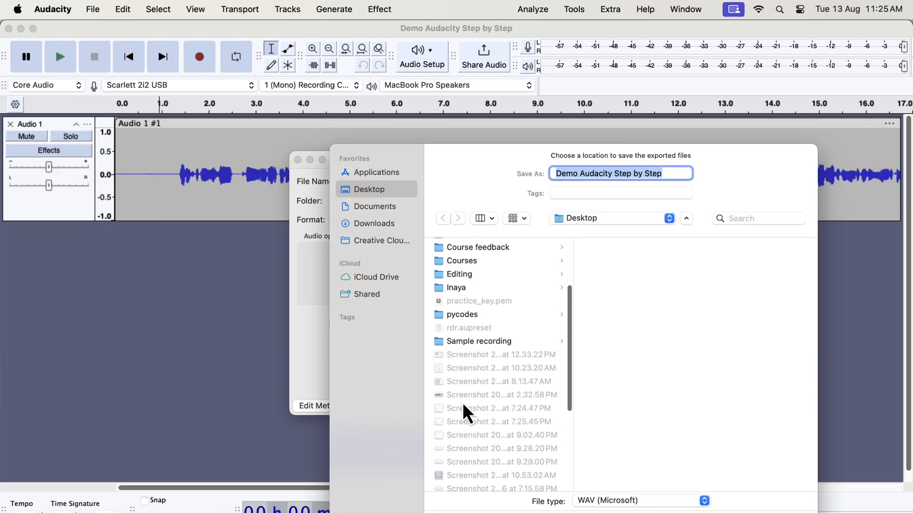
scroll(464, 390, "down", 5)
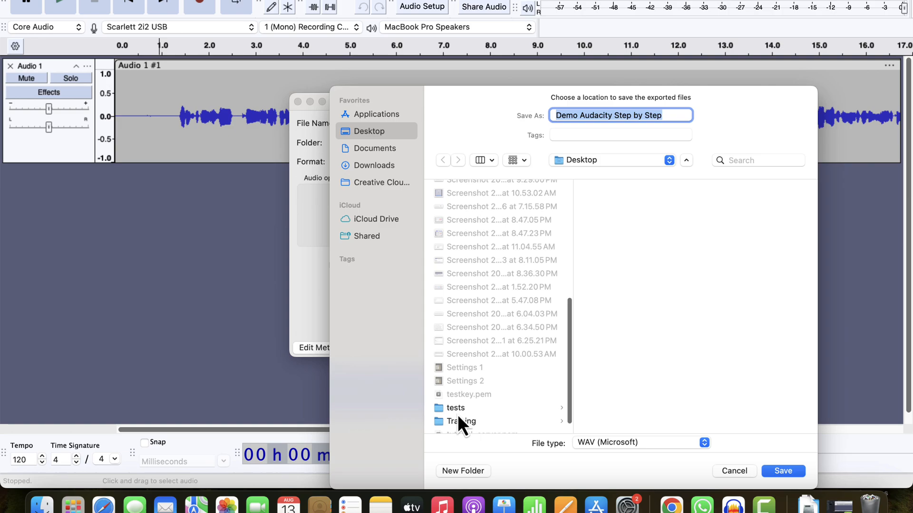
left_click(458, 407)
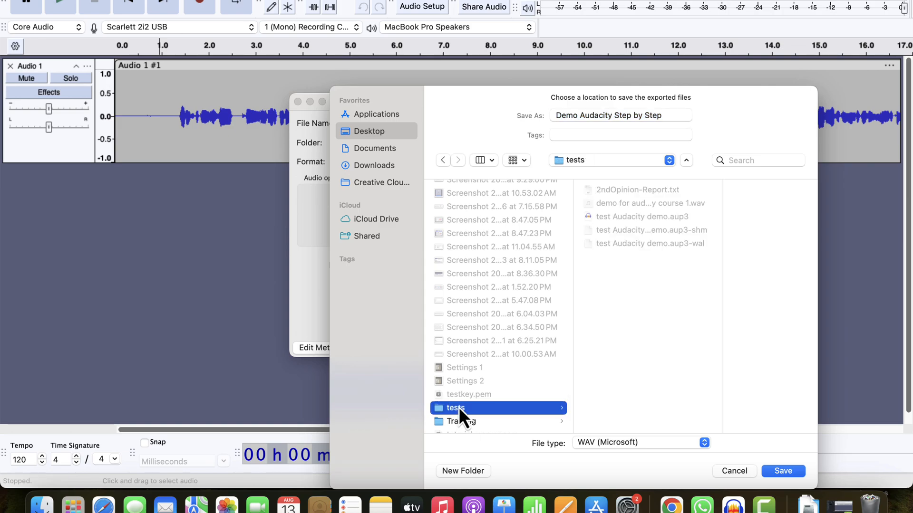
left_click(796, 473)
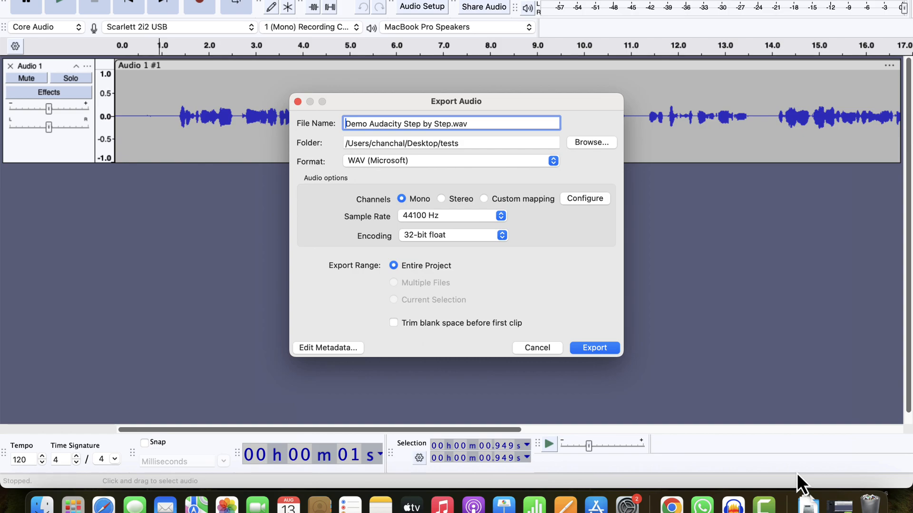
left_click(612, 347)
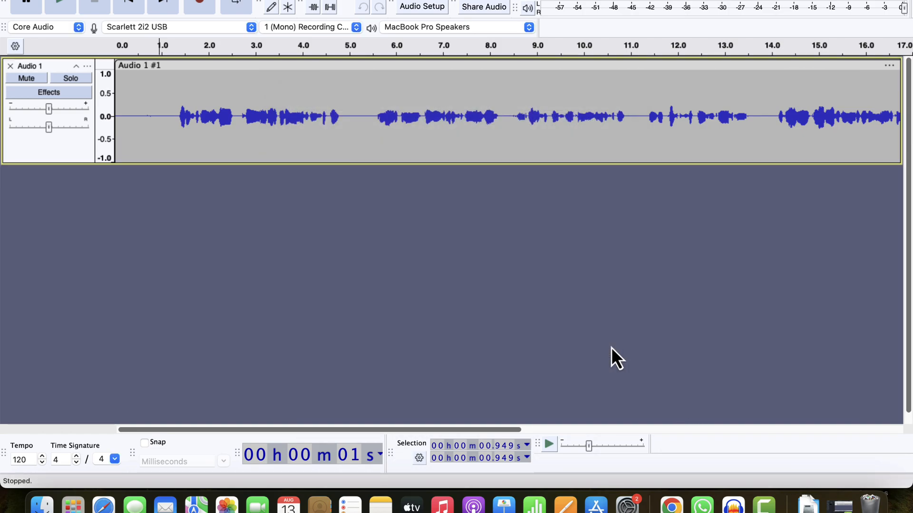
Switch to Finder, play the exported "Demo Audacity Step by Step.wav" in the Music app, and pause it.
key("super+Tab")
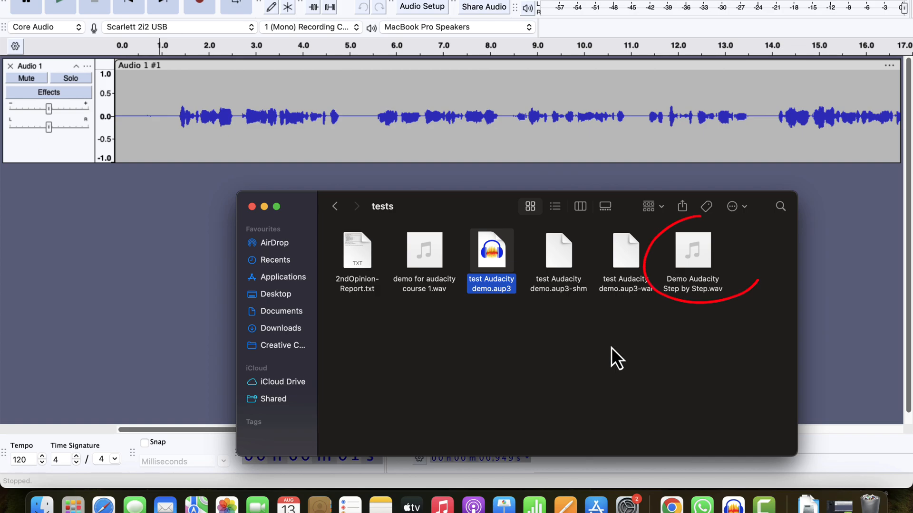
left_click(695, 291)
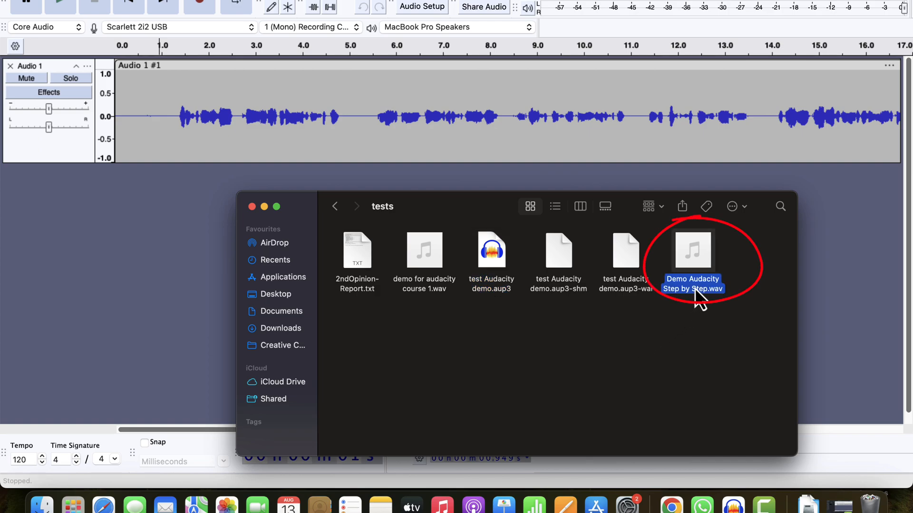
mouse_move(694, 251)
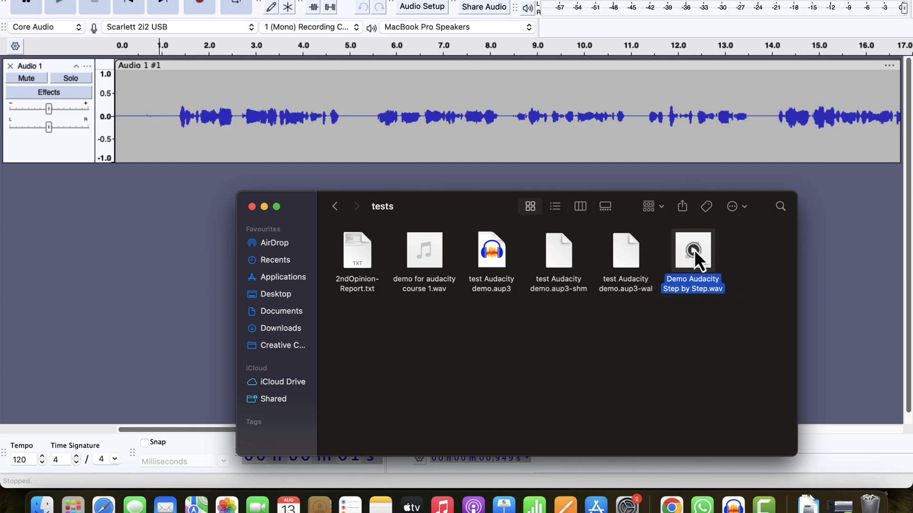
double_click(687, 286)
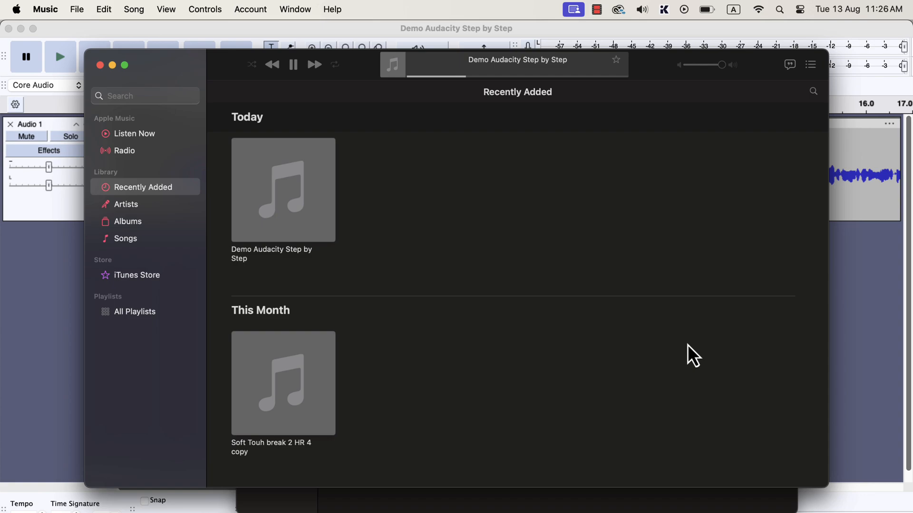
left_click(292, 65)
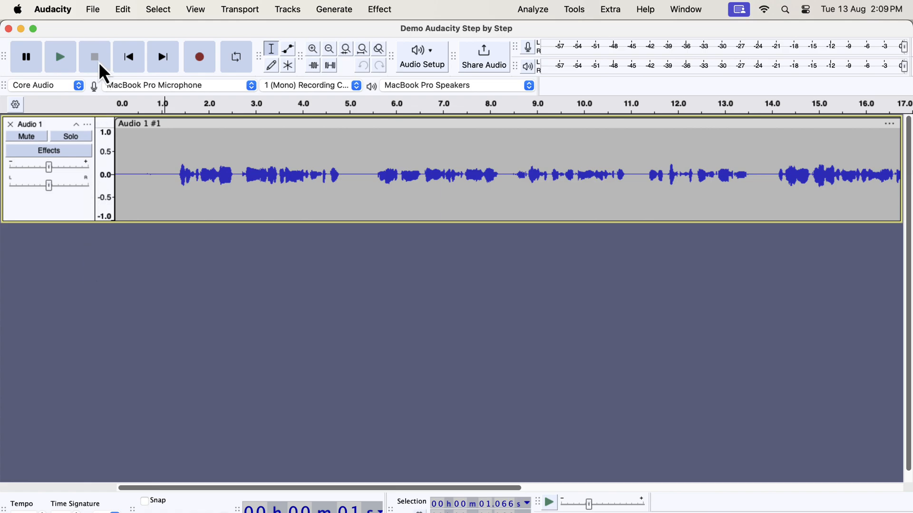
Enable "Don't show again" in the export choice dialog, then reopen the audio export to check the change and cancel it.
left_click(93, 10)
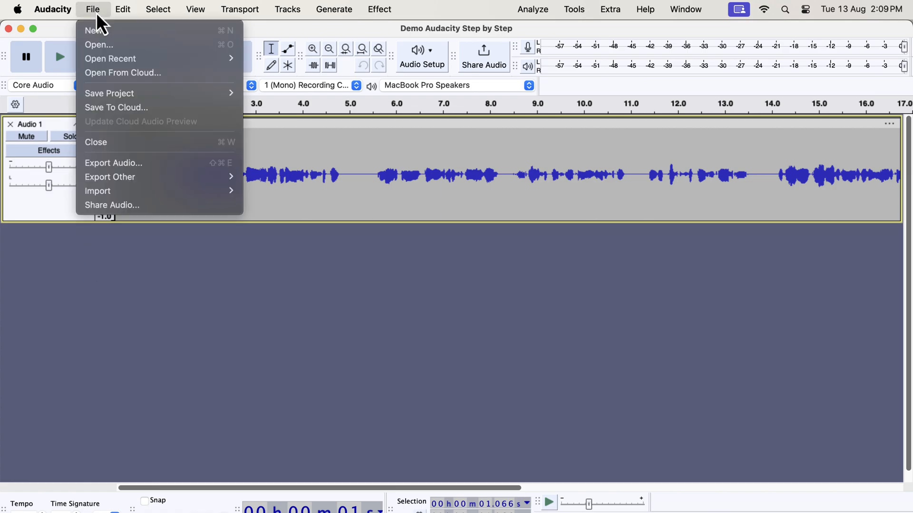
left_click(117, 164)
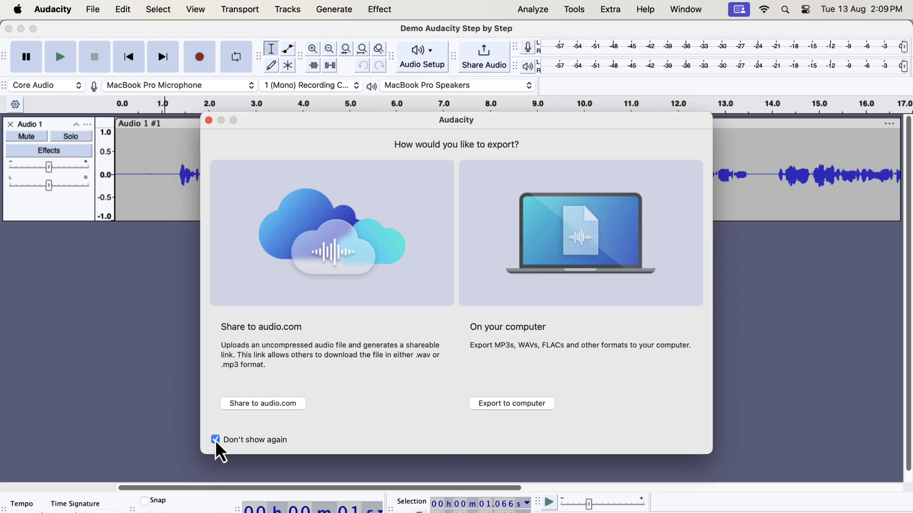
left_click(486, 405)
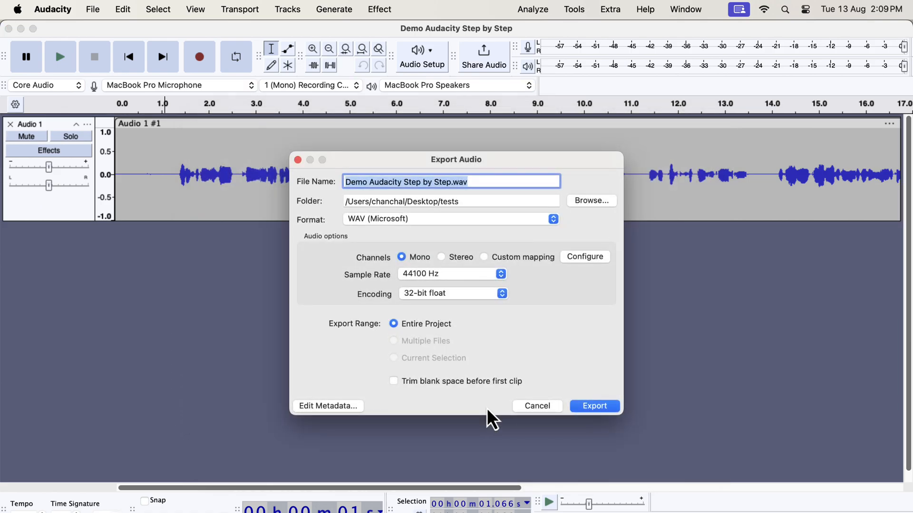
left_click(536, 407)
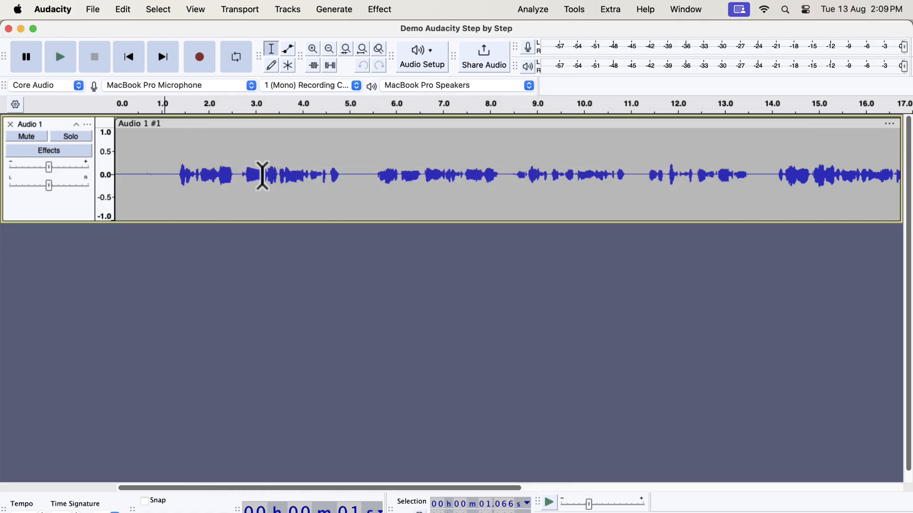
left_click(93, 11)
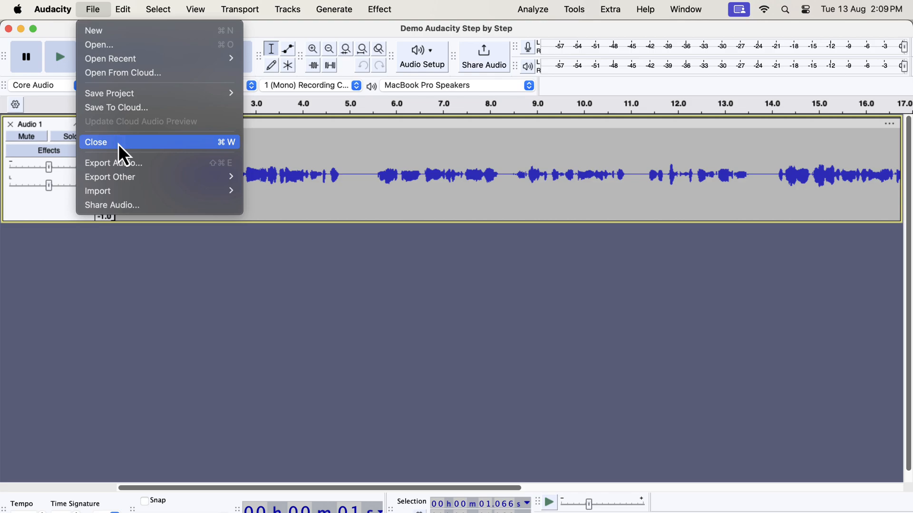
left_click(123, 164)
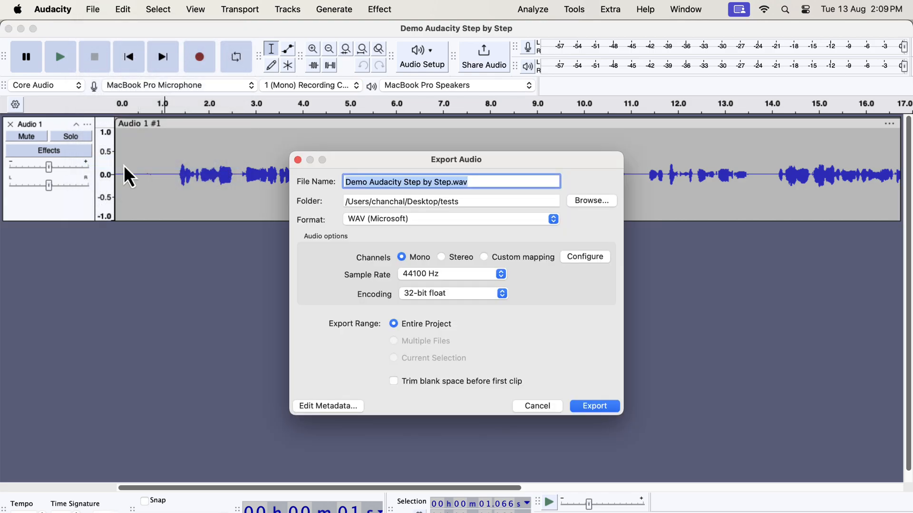
left_click(298, 160)
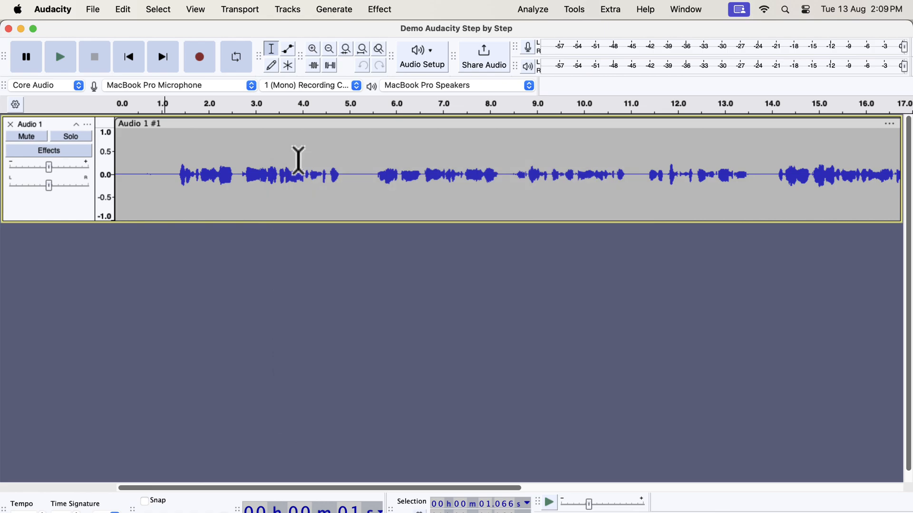
Enable the "Show 'How would you like to export?' dialog" option in the Cloud preferences and start an audio export again.
left_click(50, 7)
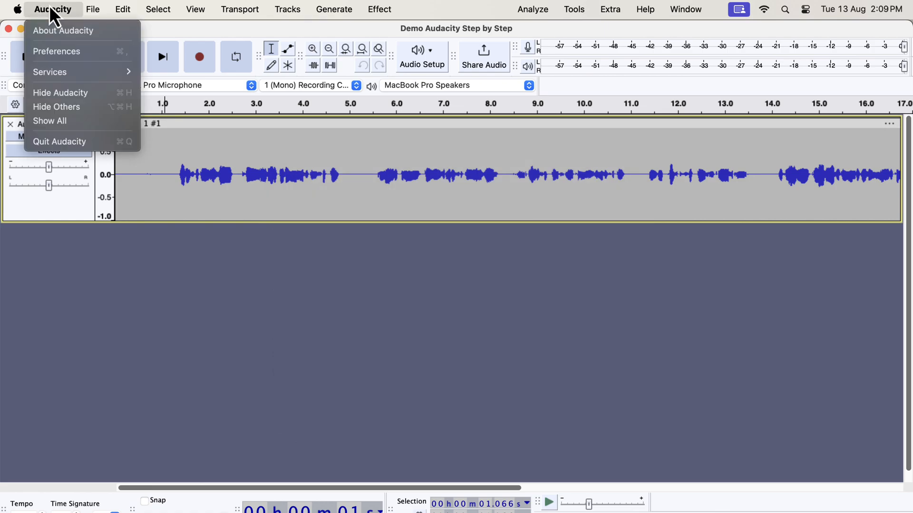
left_click(58, 51)
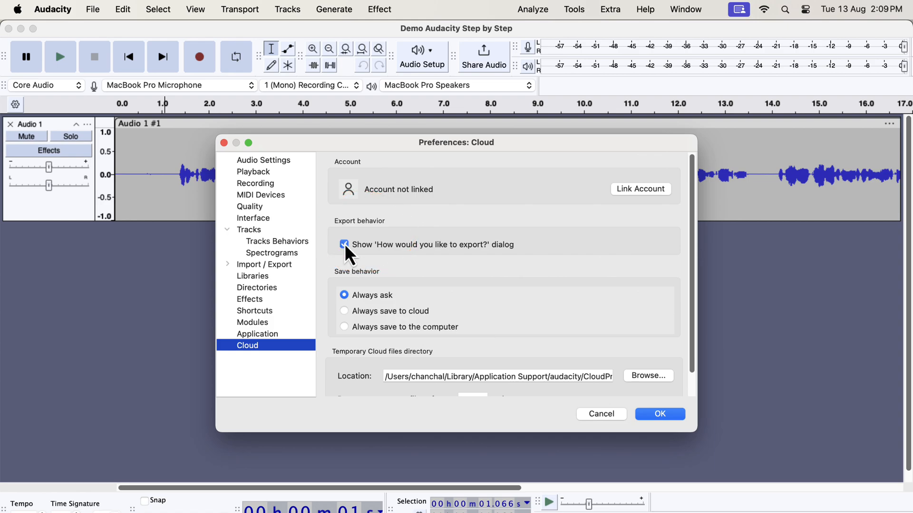
left_click(672, 412)
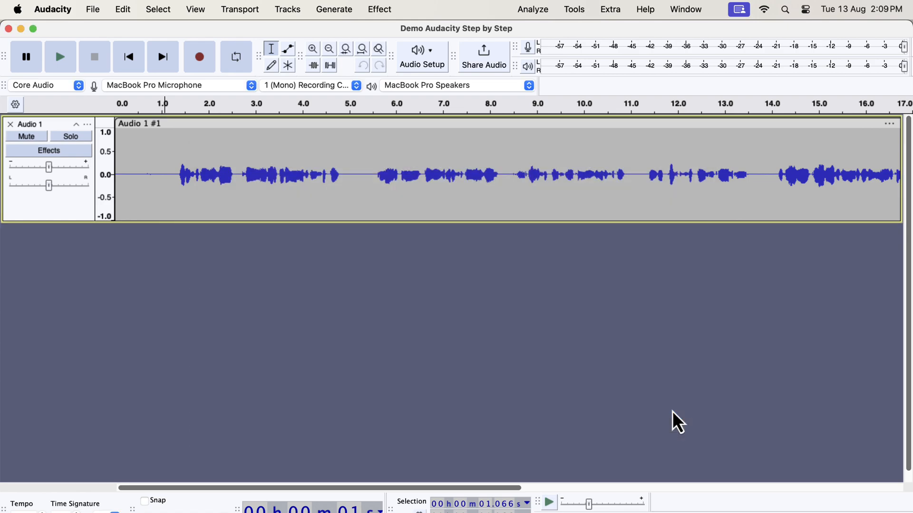
left_click(93, 9)
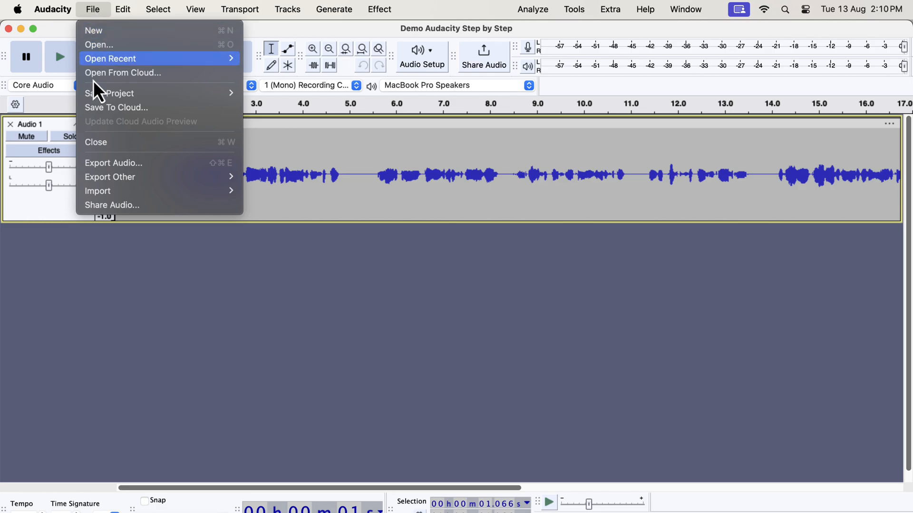
left_click(107, 162)
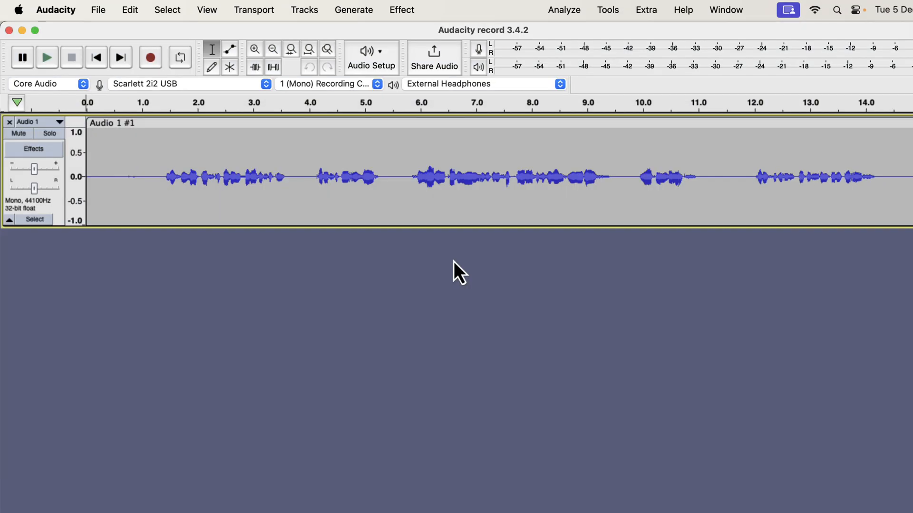
Play the Audio 1 recording from near its beginning and stop the playback.
left_click(103, 158)
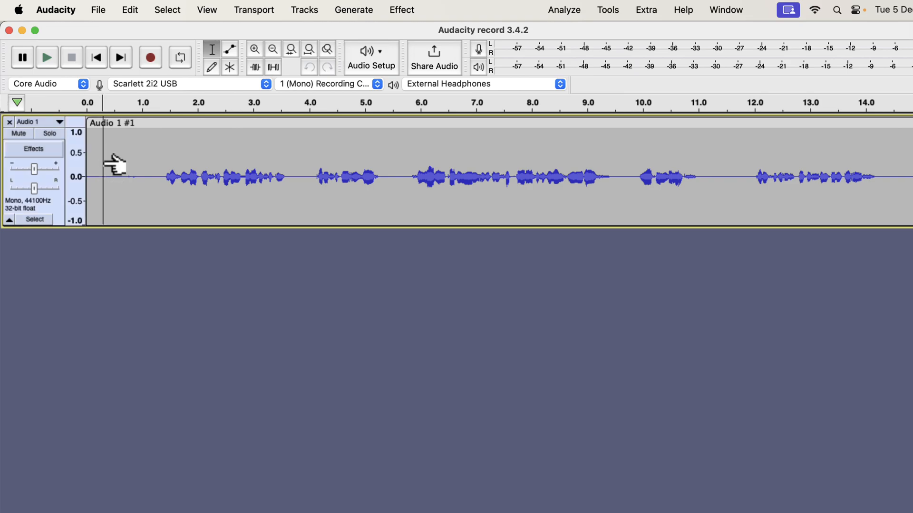
left_click(46, 66)
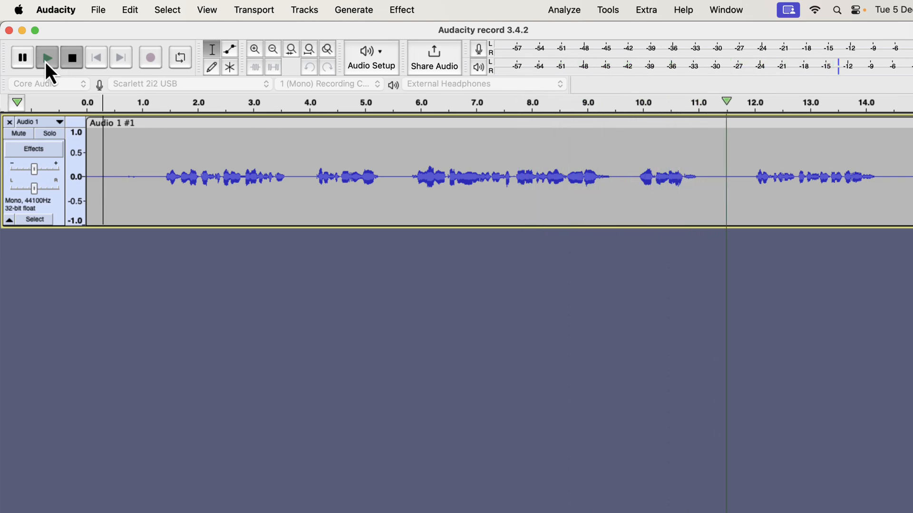
key("space")
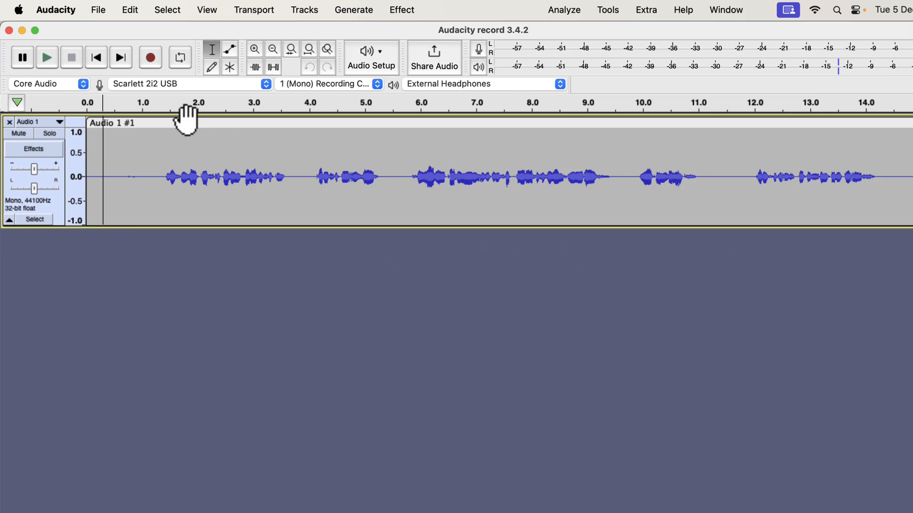
Apply the Clear Vocal Improve Macro to the whole Audio 1 clip and play the processed voice.
double_click(211, 166)
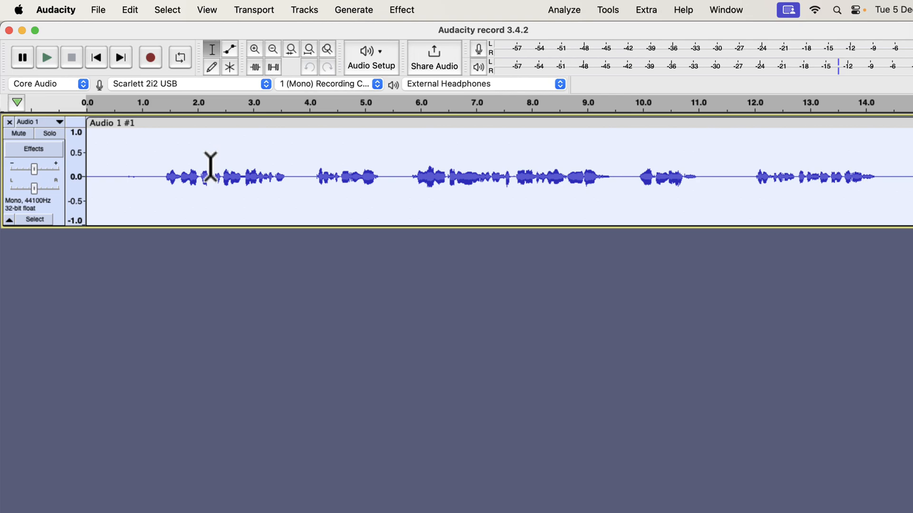
left_click(611, 15)
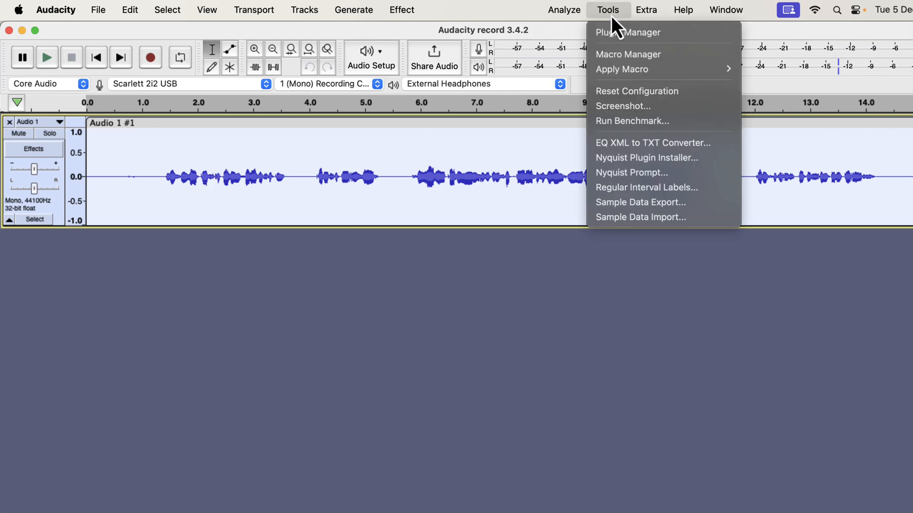
mouse_move(622, 74)
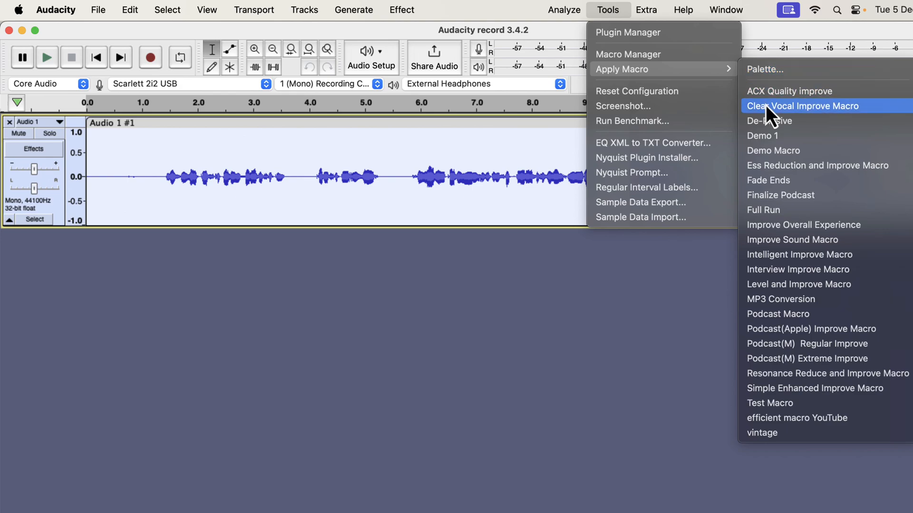
left_click(863, 109)
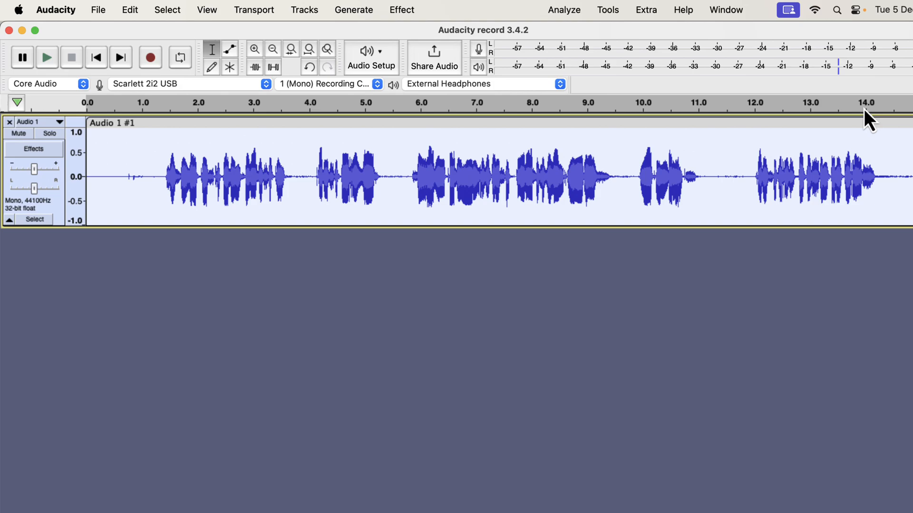
key("space")
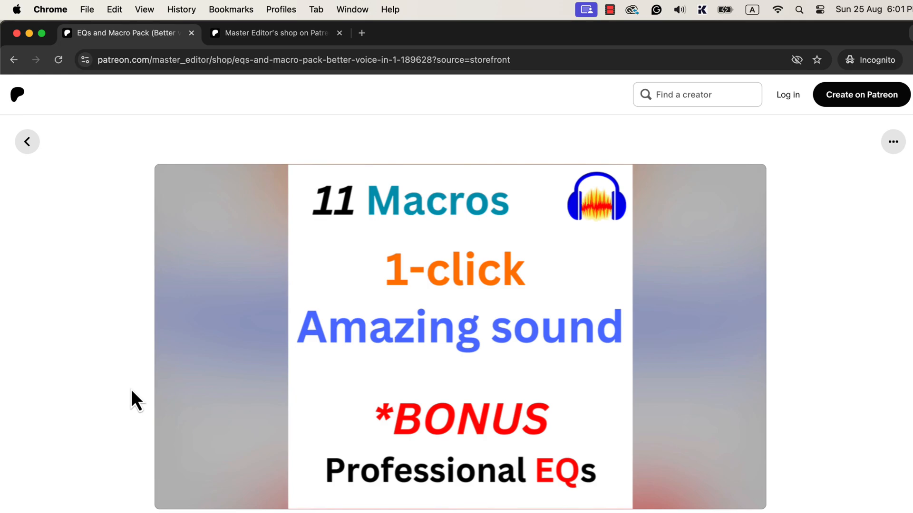
Switch to Chrome and read through the Patreon product page of the EQs and Macro Pack.
scroll(131, 392, "down", 6)
scroll(132, 391, "down", 1)
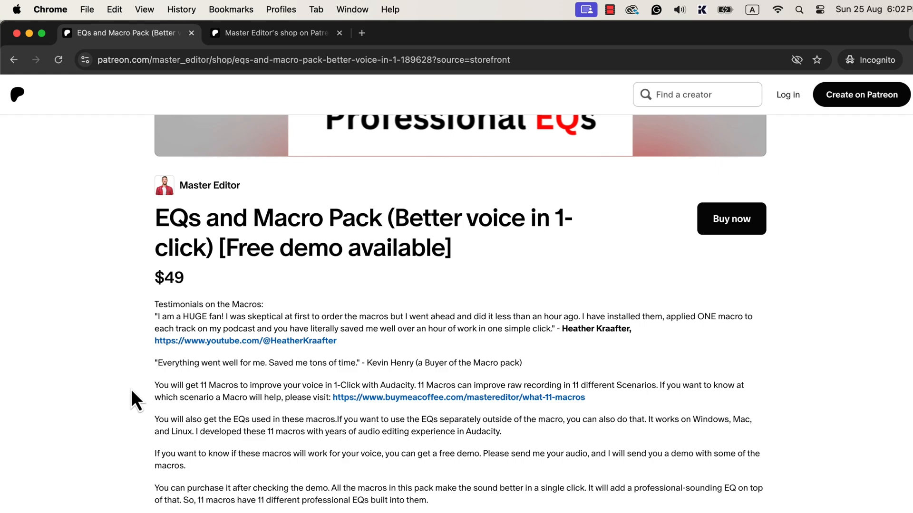
scroll(131, 391, "down", 5)
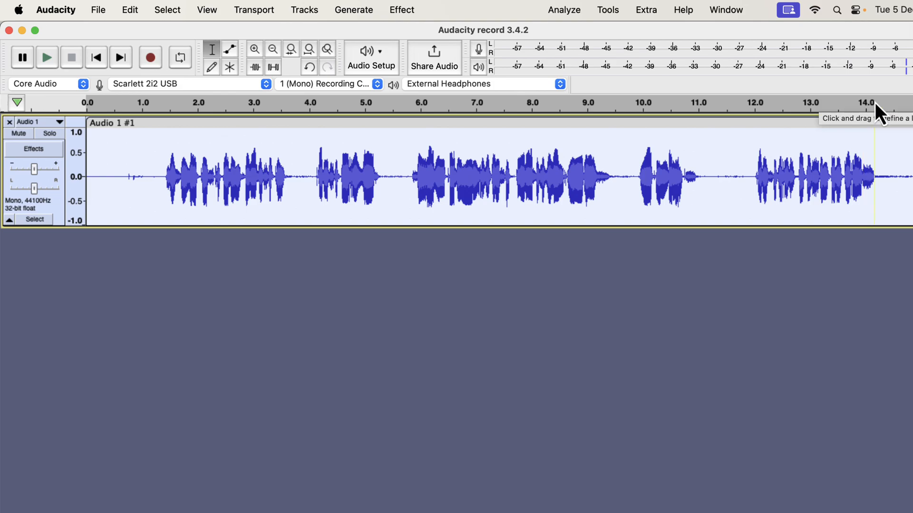
Switch to Audacity, start a macro import from the Macro Manager and browse to the Macros folder inside "Macros and EQs".
left_click(609, 10)
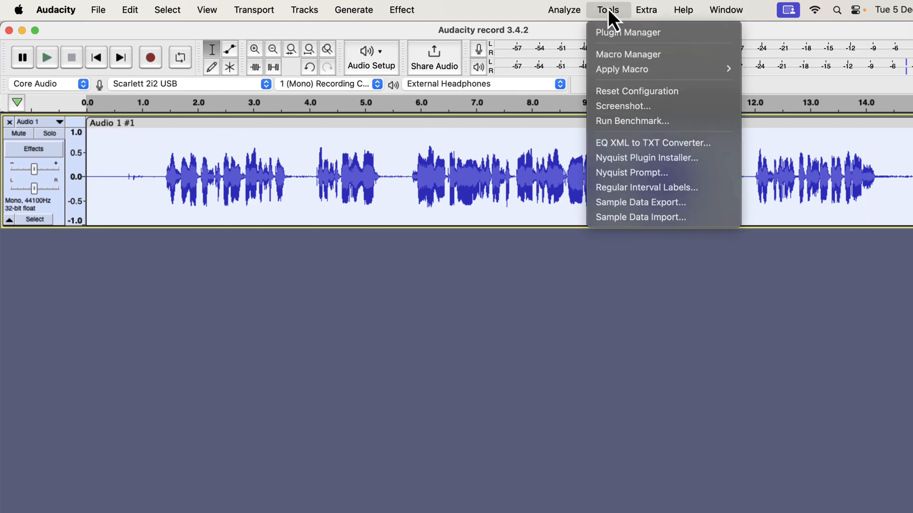
left_click(609, 58)
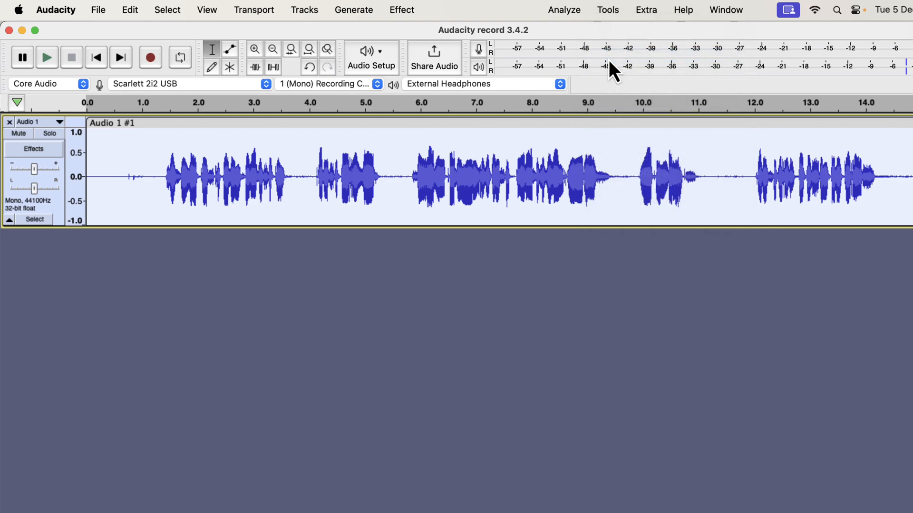
left_click(409, 303)
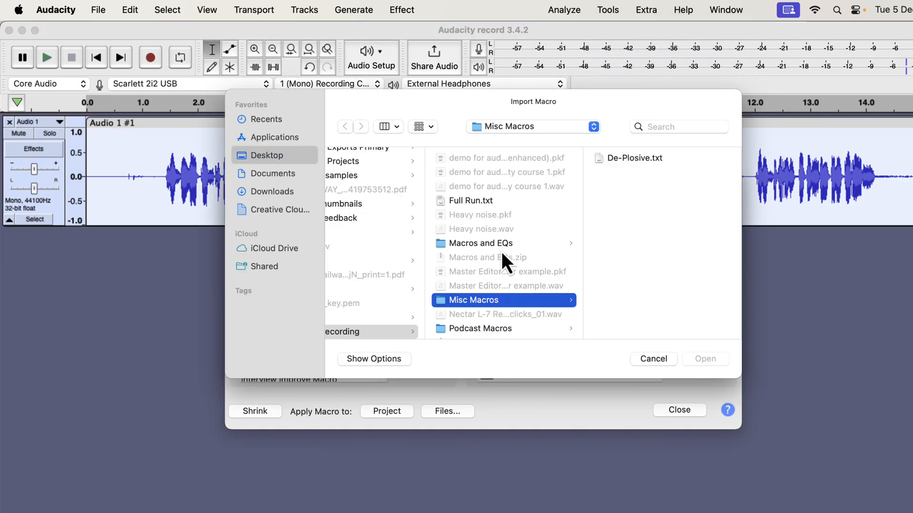
left_click(503, 244)
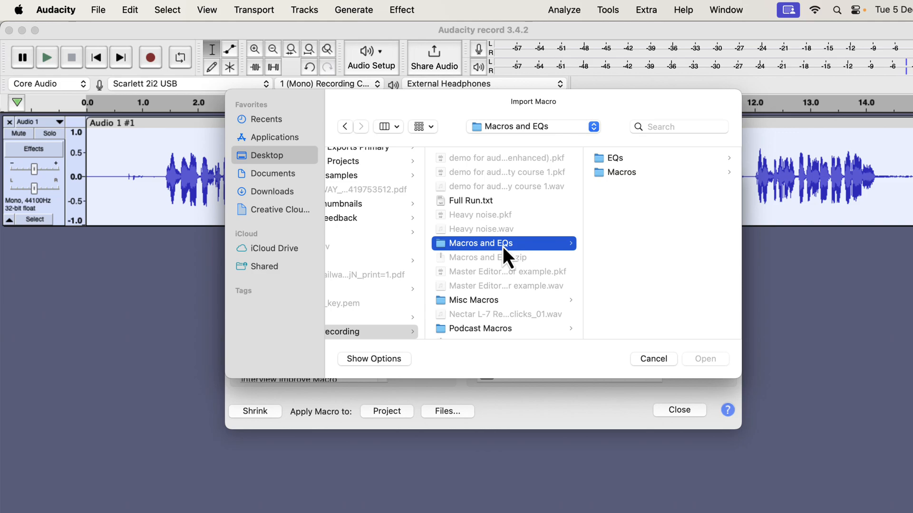
left_click(653, 174)
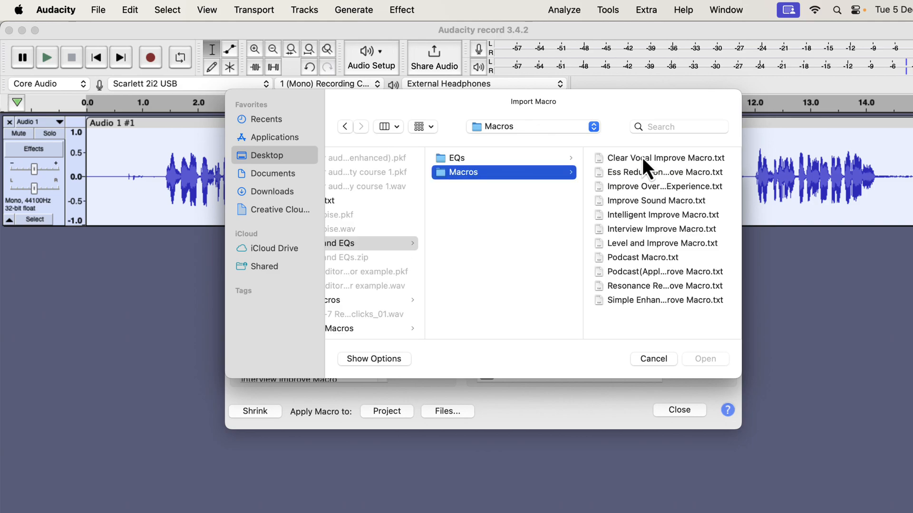
Preview the macro text files from Clear Vocal Improve Macro to Intelligent Improve Macro, and cancel the import.
left_click(643, 157)
left_click(540, 175)
left_click(516, 188)
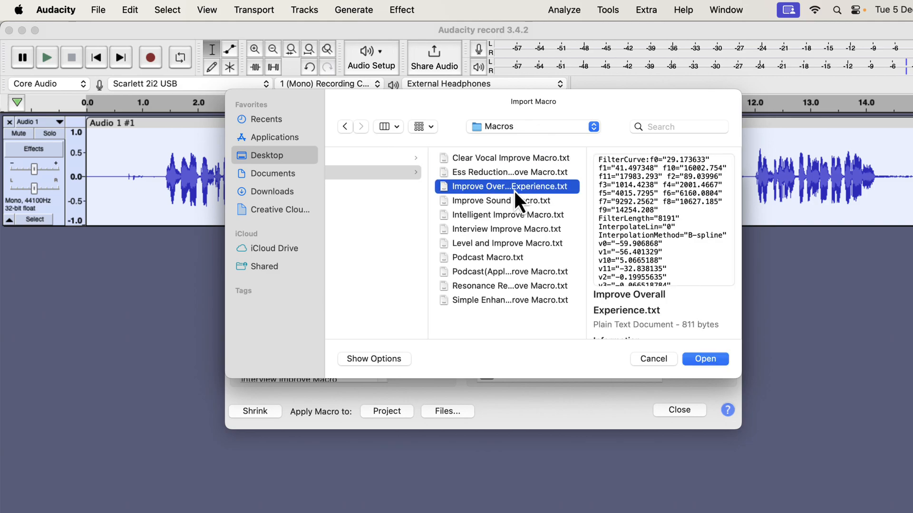
left_click(511, 200)
left_click(505, 215)
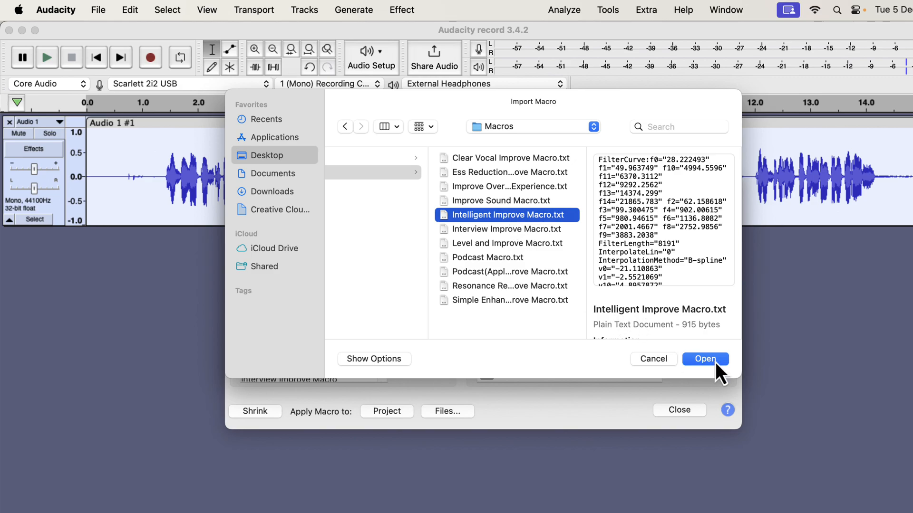
left_click(654, 359)
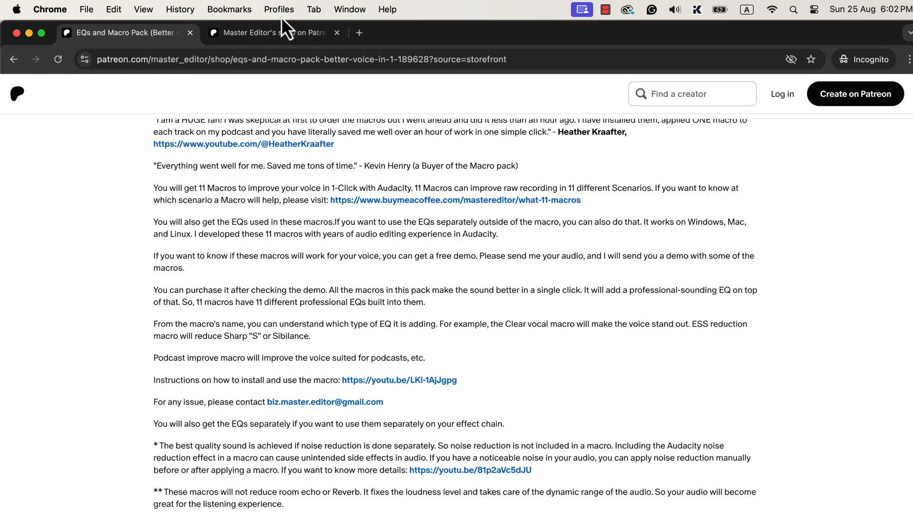
Switch to Chrome and browse the courses and trainings offered in Master Editor's Patreon shop.
left_click(265, 38)
scroll(269, 376, "down", 6)
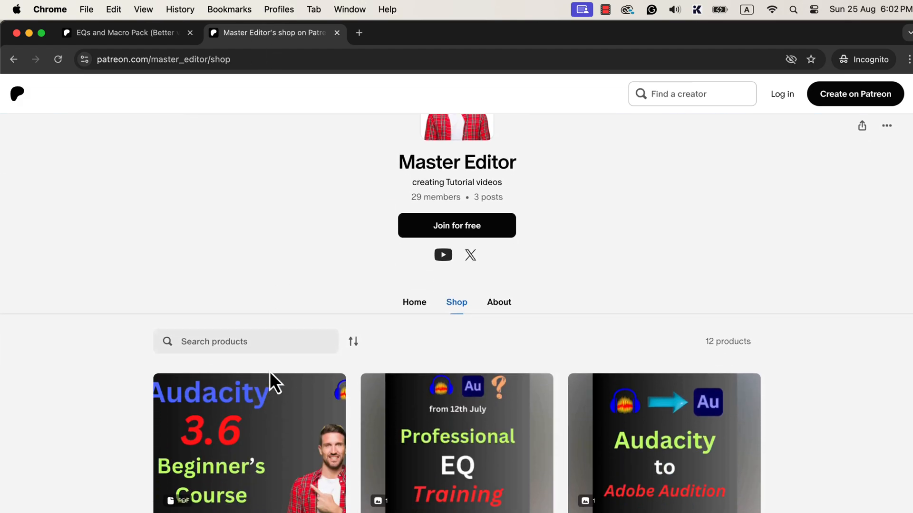
scroll(70, 449, "down", 2)
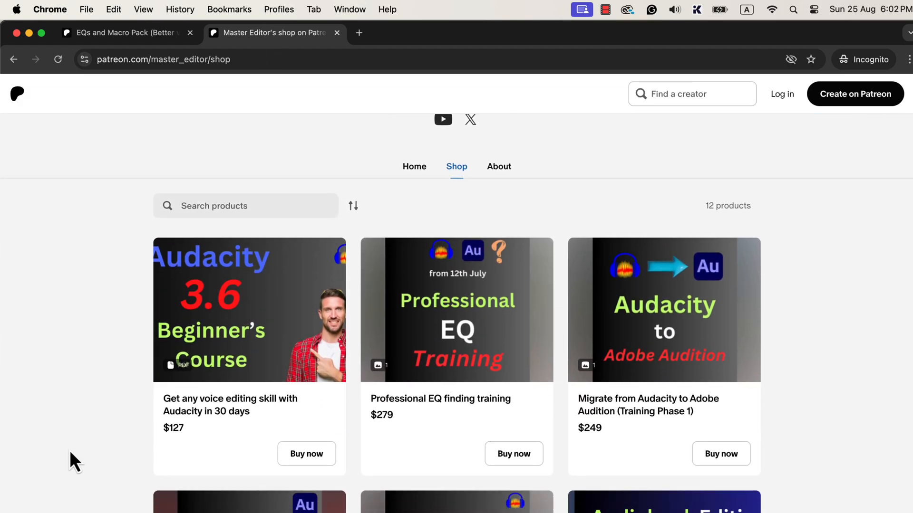